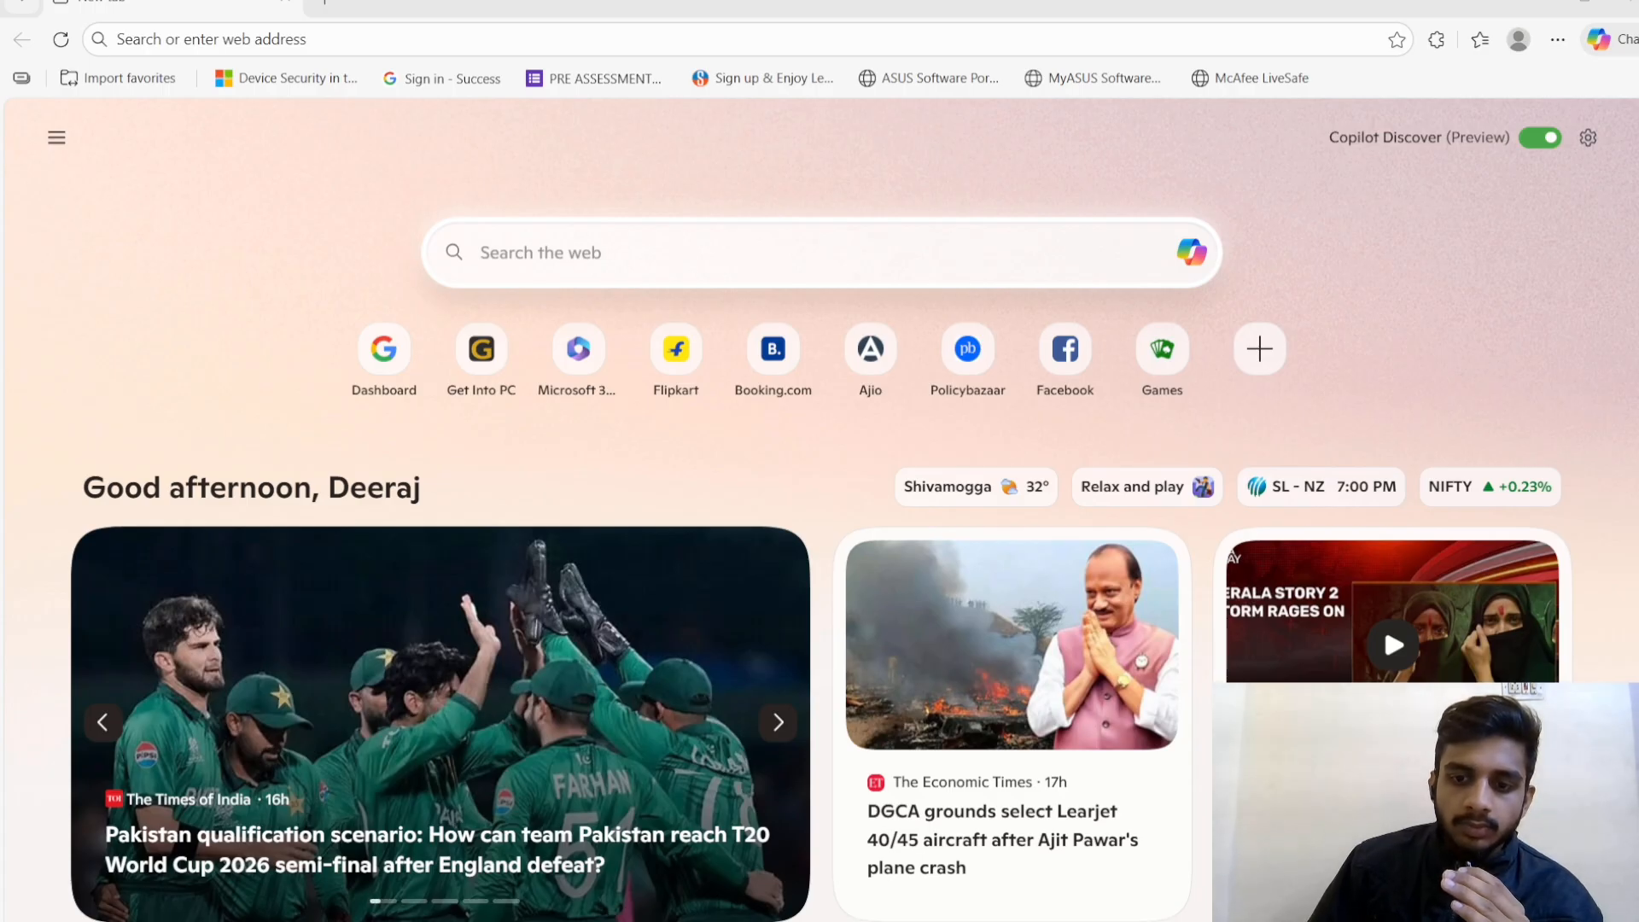
- Search the web for Tinkercad and open its official website from the results
key(alt+Tab)
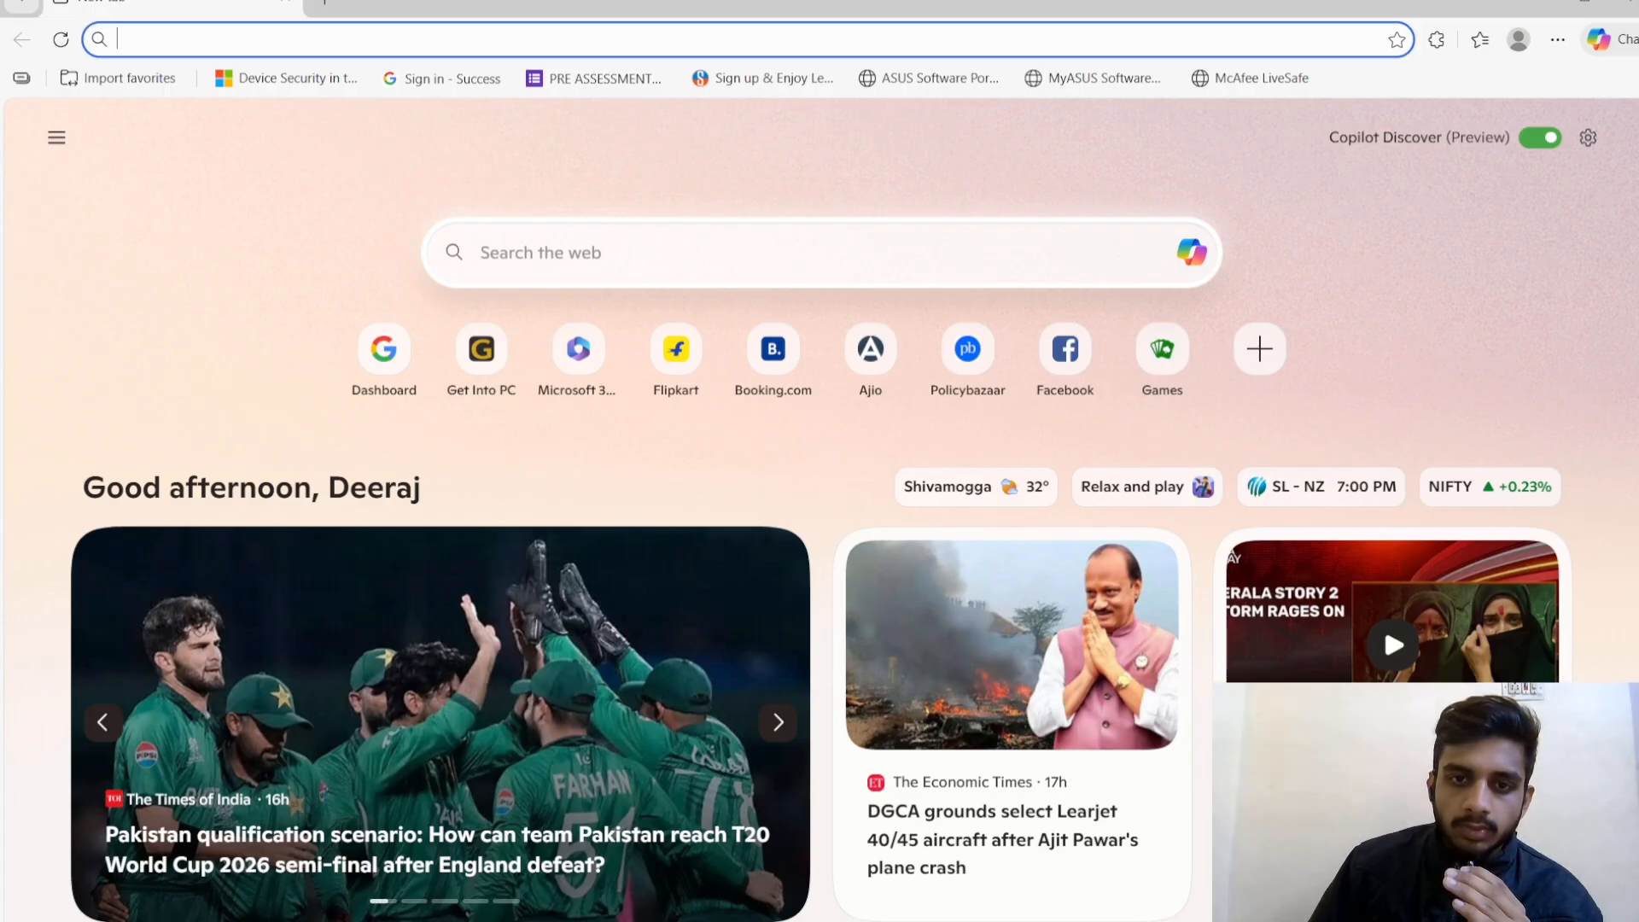
click(529, 248)
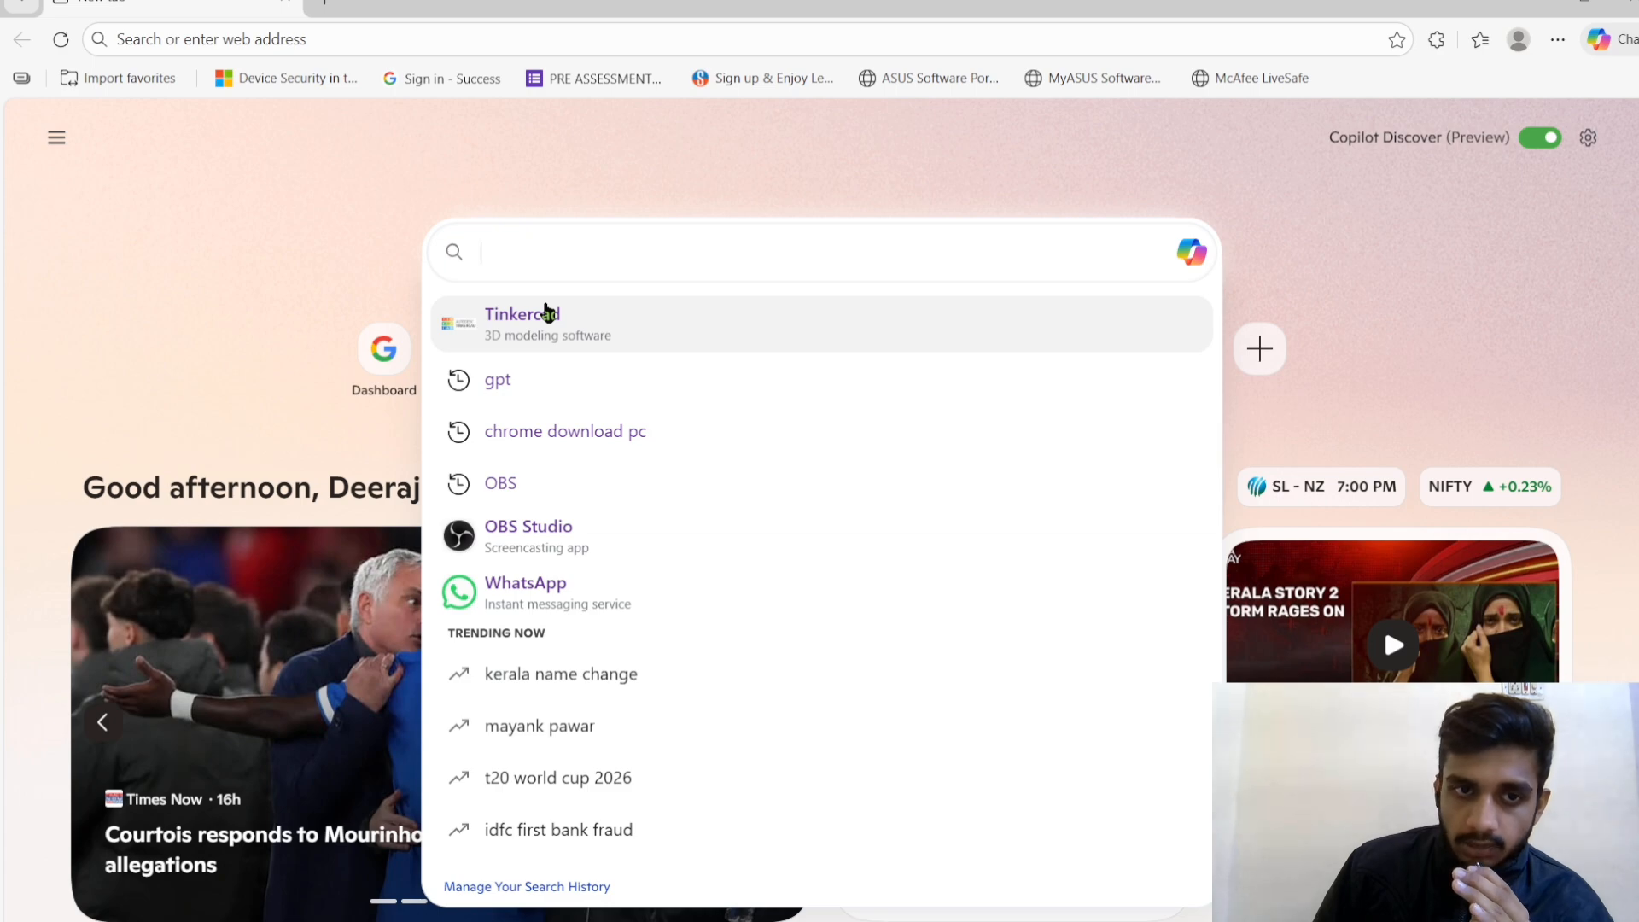
click(538, 314)
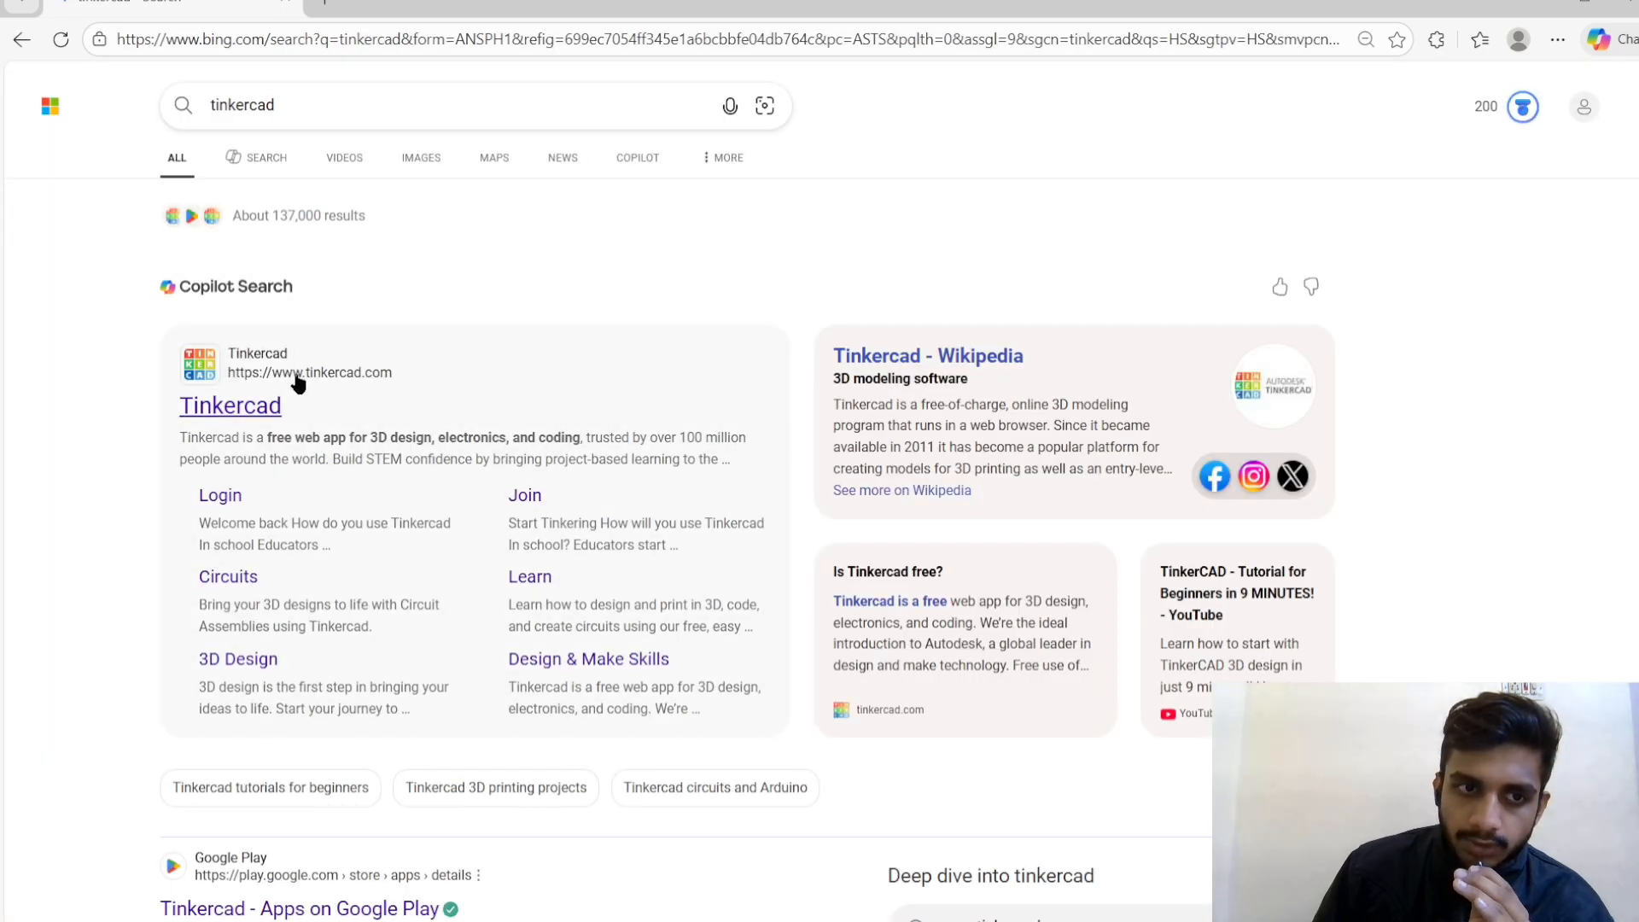
click(258, 406)
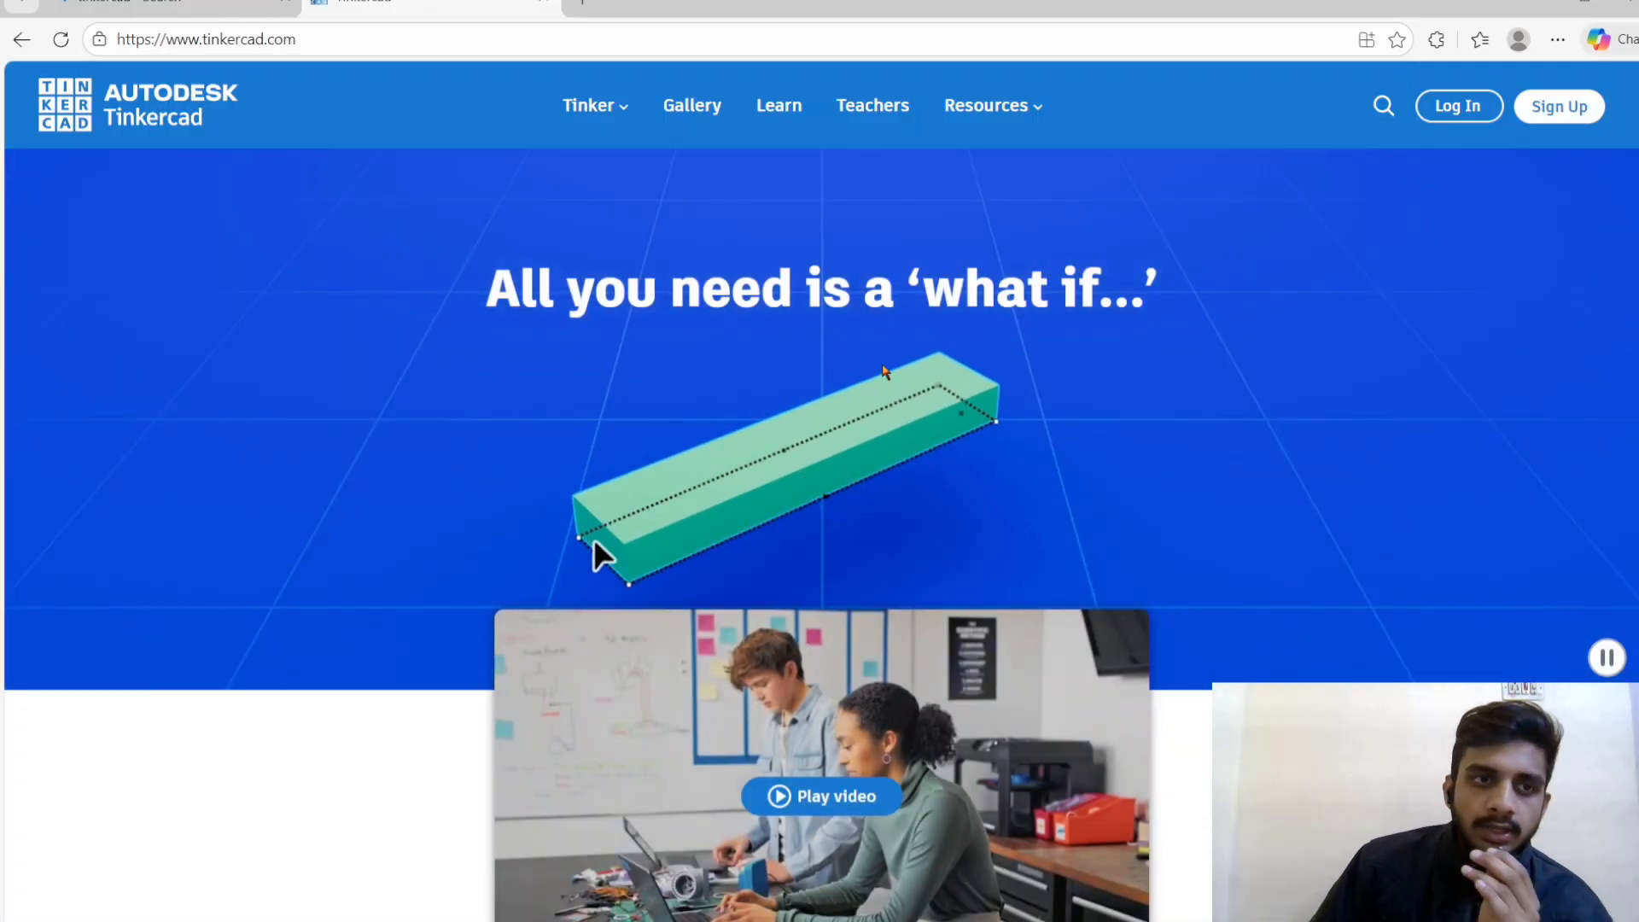
- Sign in to Tinkercad with a personal account through Google
click(633, 124)
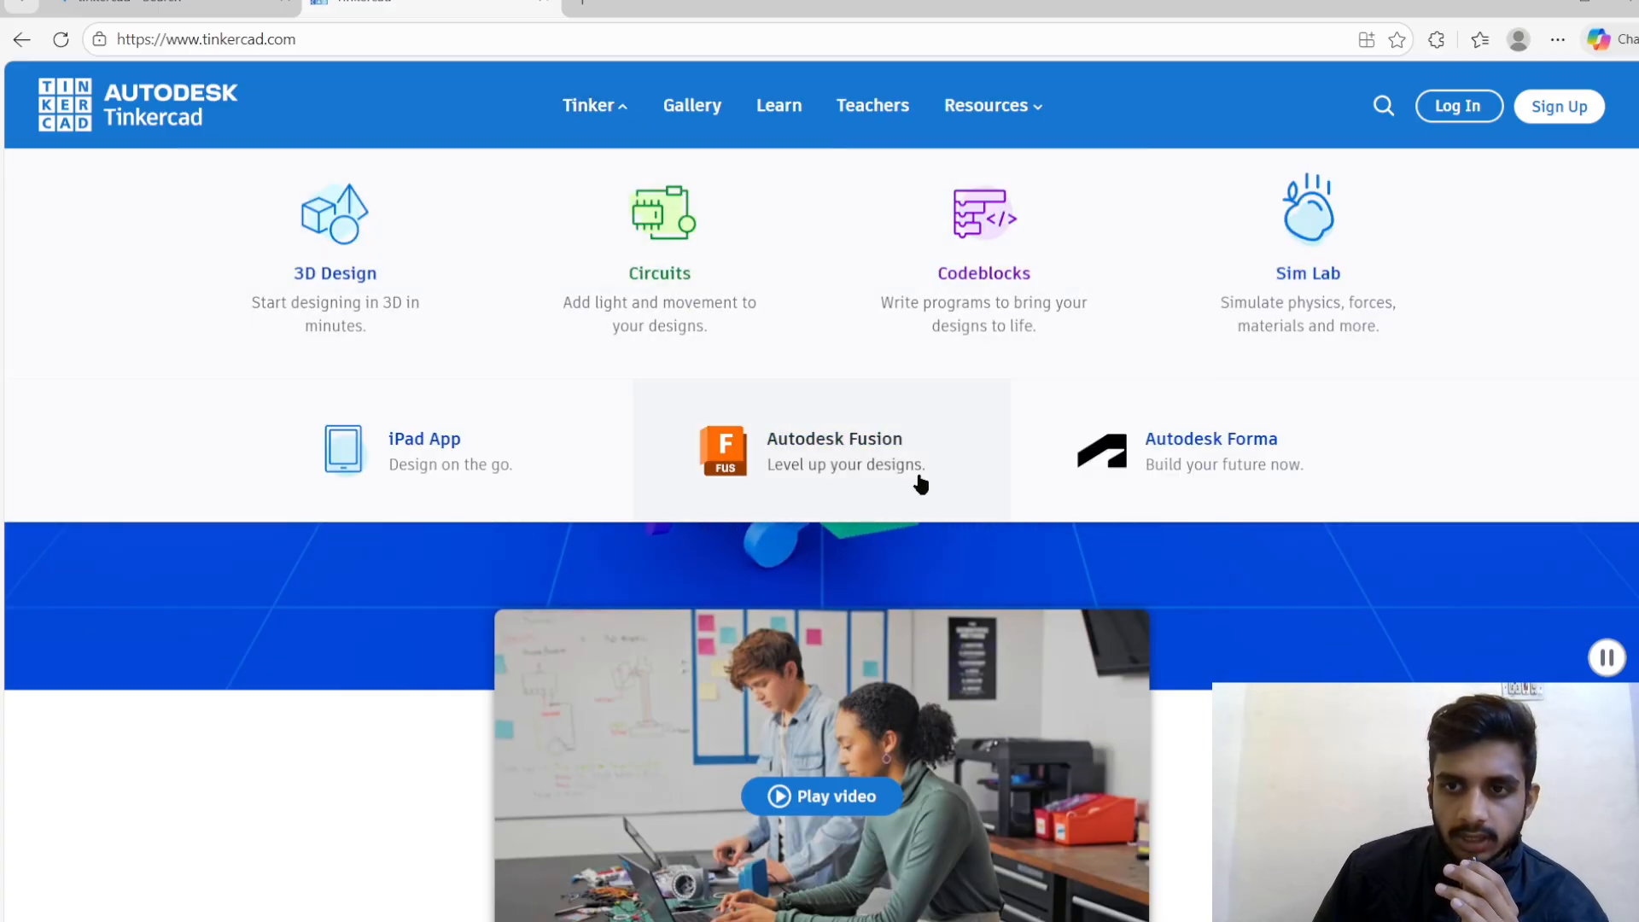
click(616, 109)
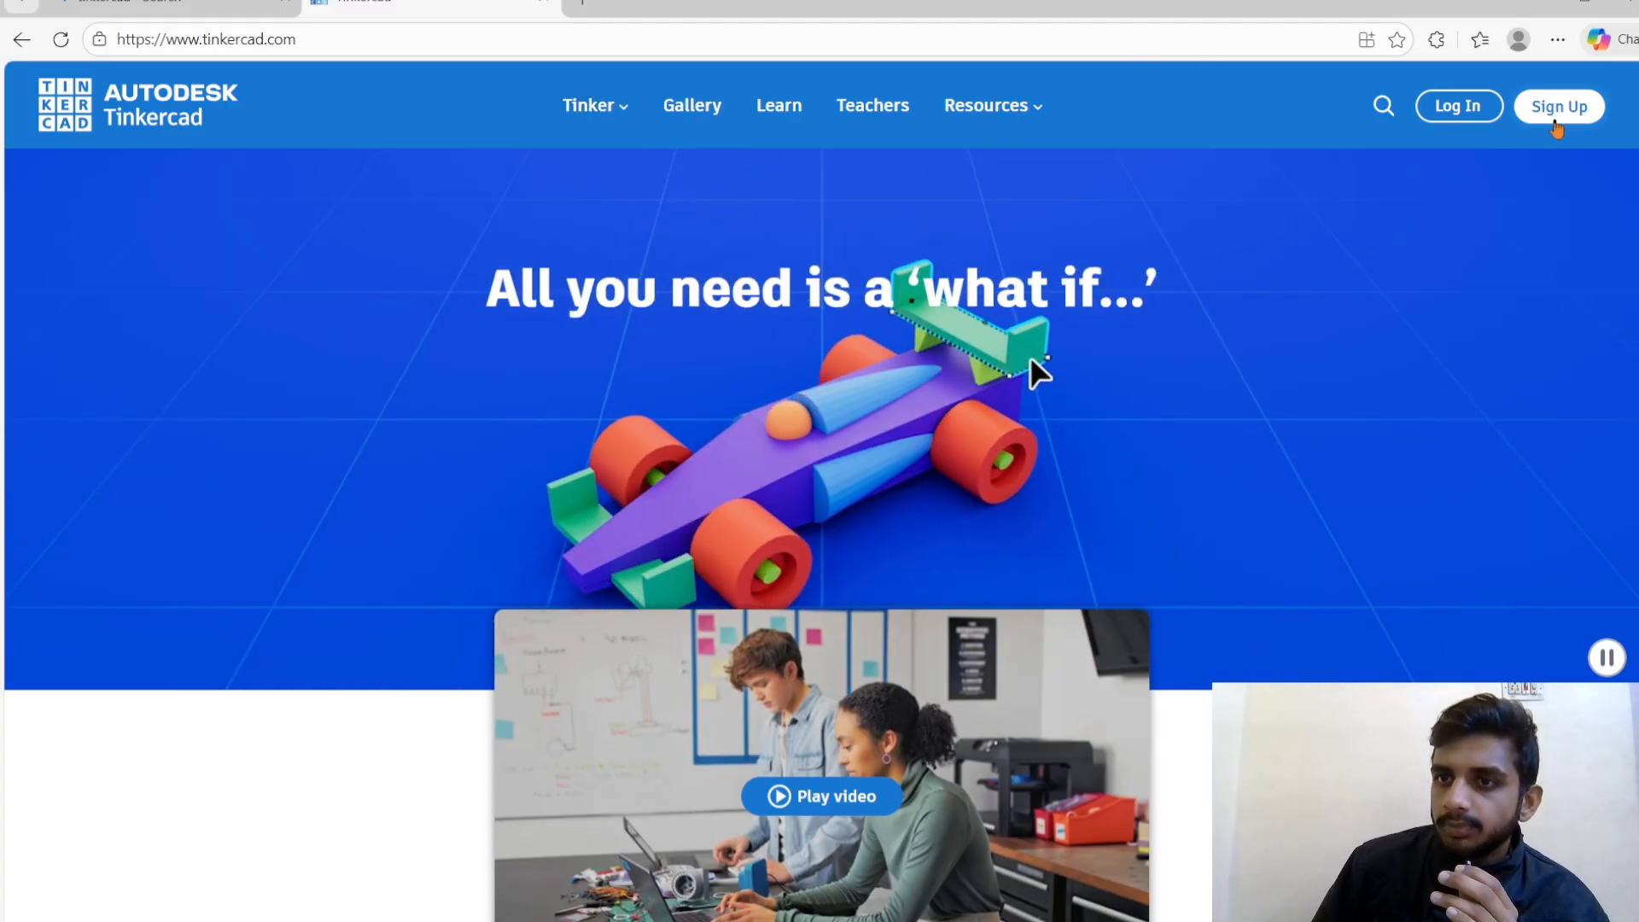
click(1461, 113)
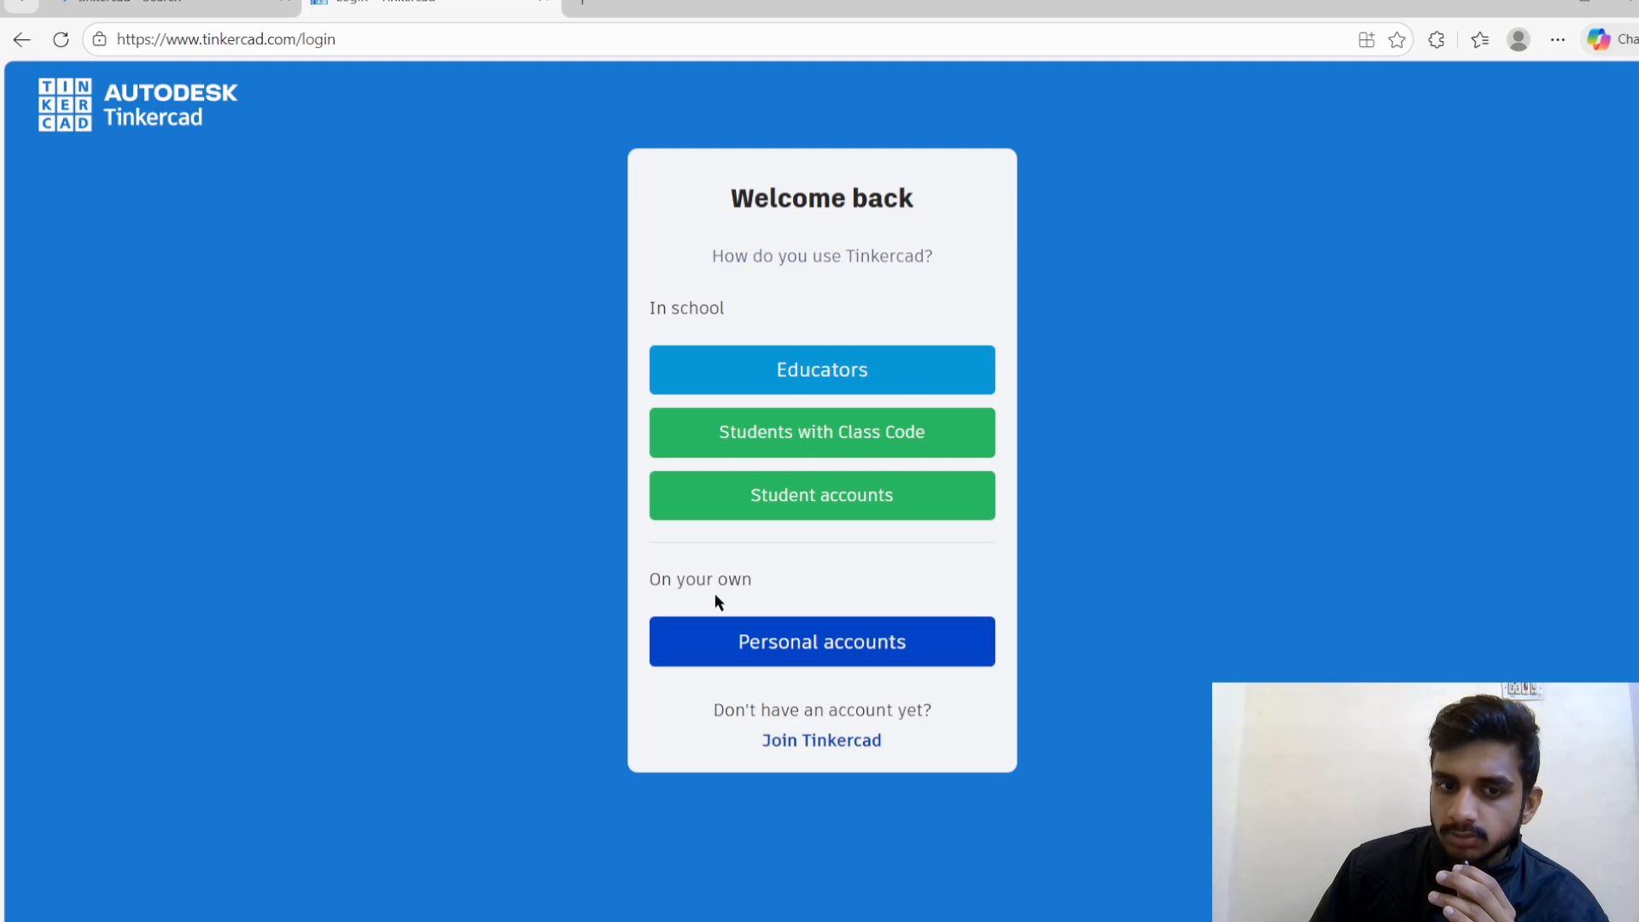
click(749, 652)
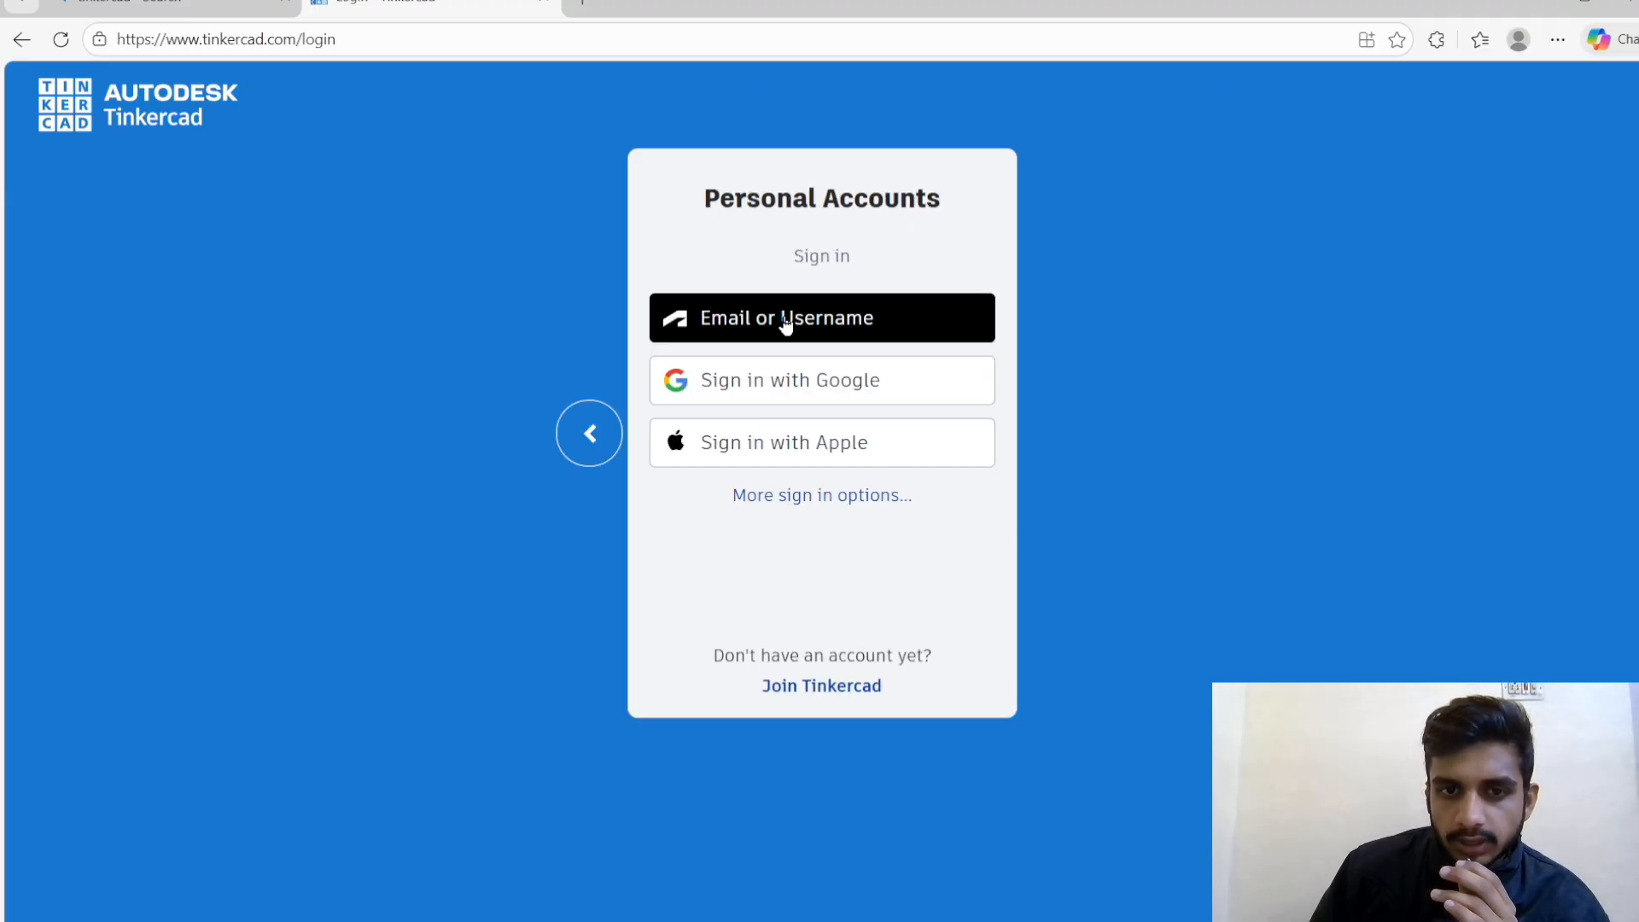
click(769, 393)
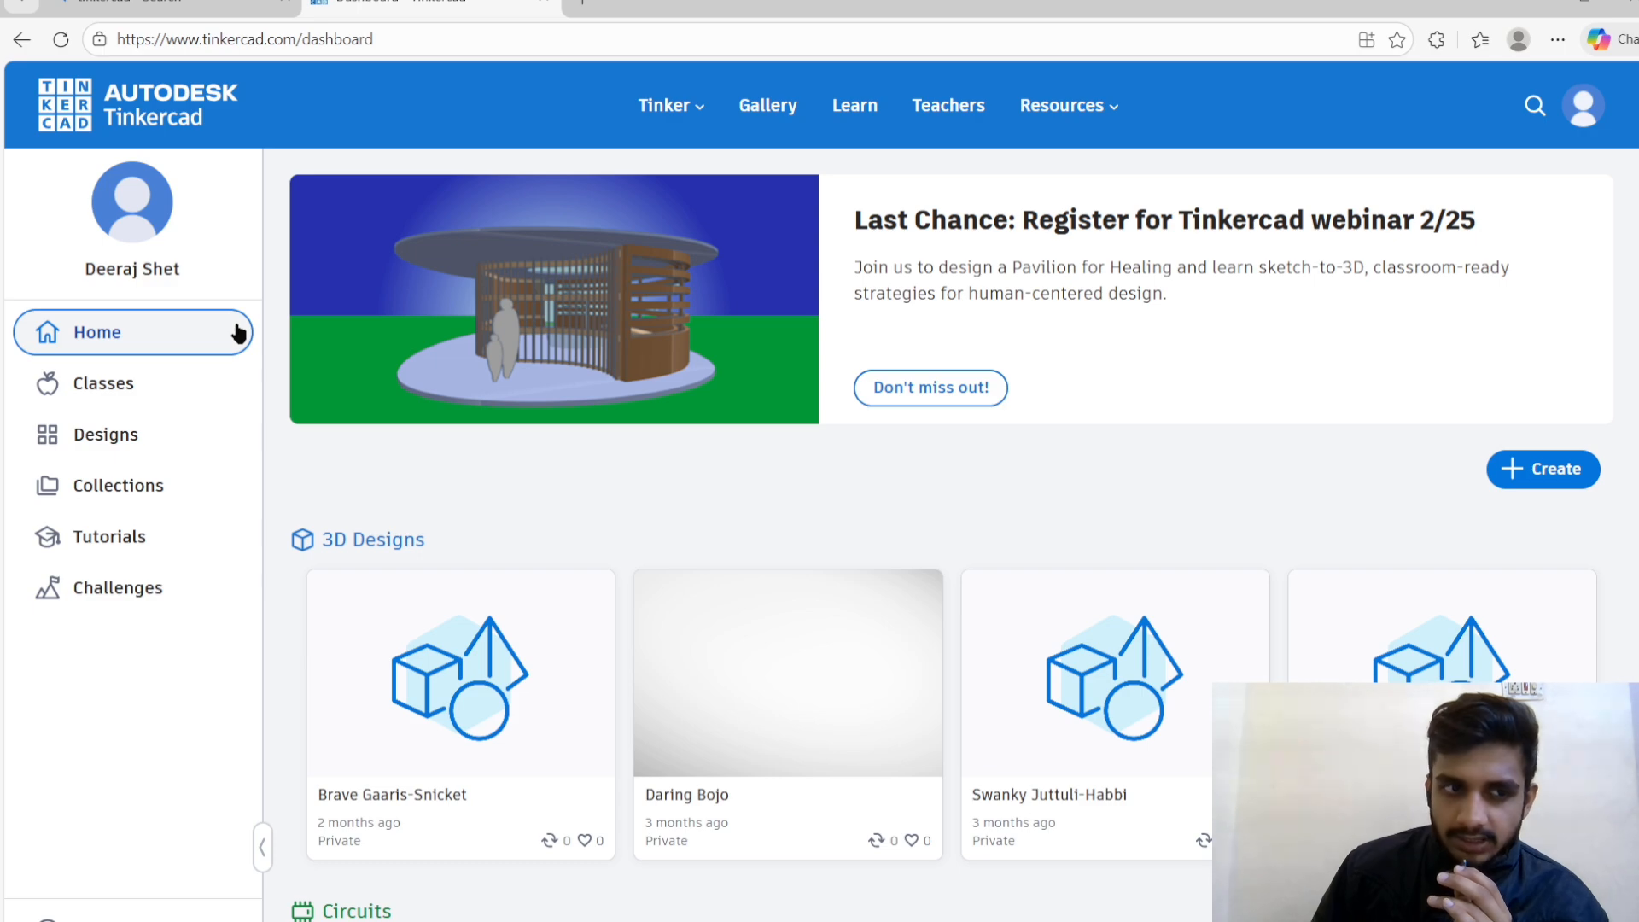
- Look over the existing designs on the dashboard and create a new Circuits design
scroll(935, 544, down, 5)
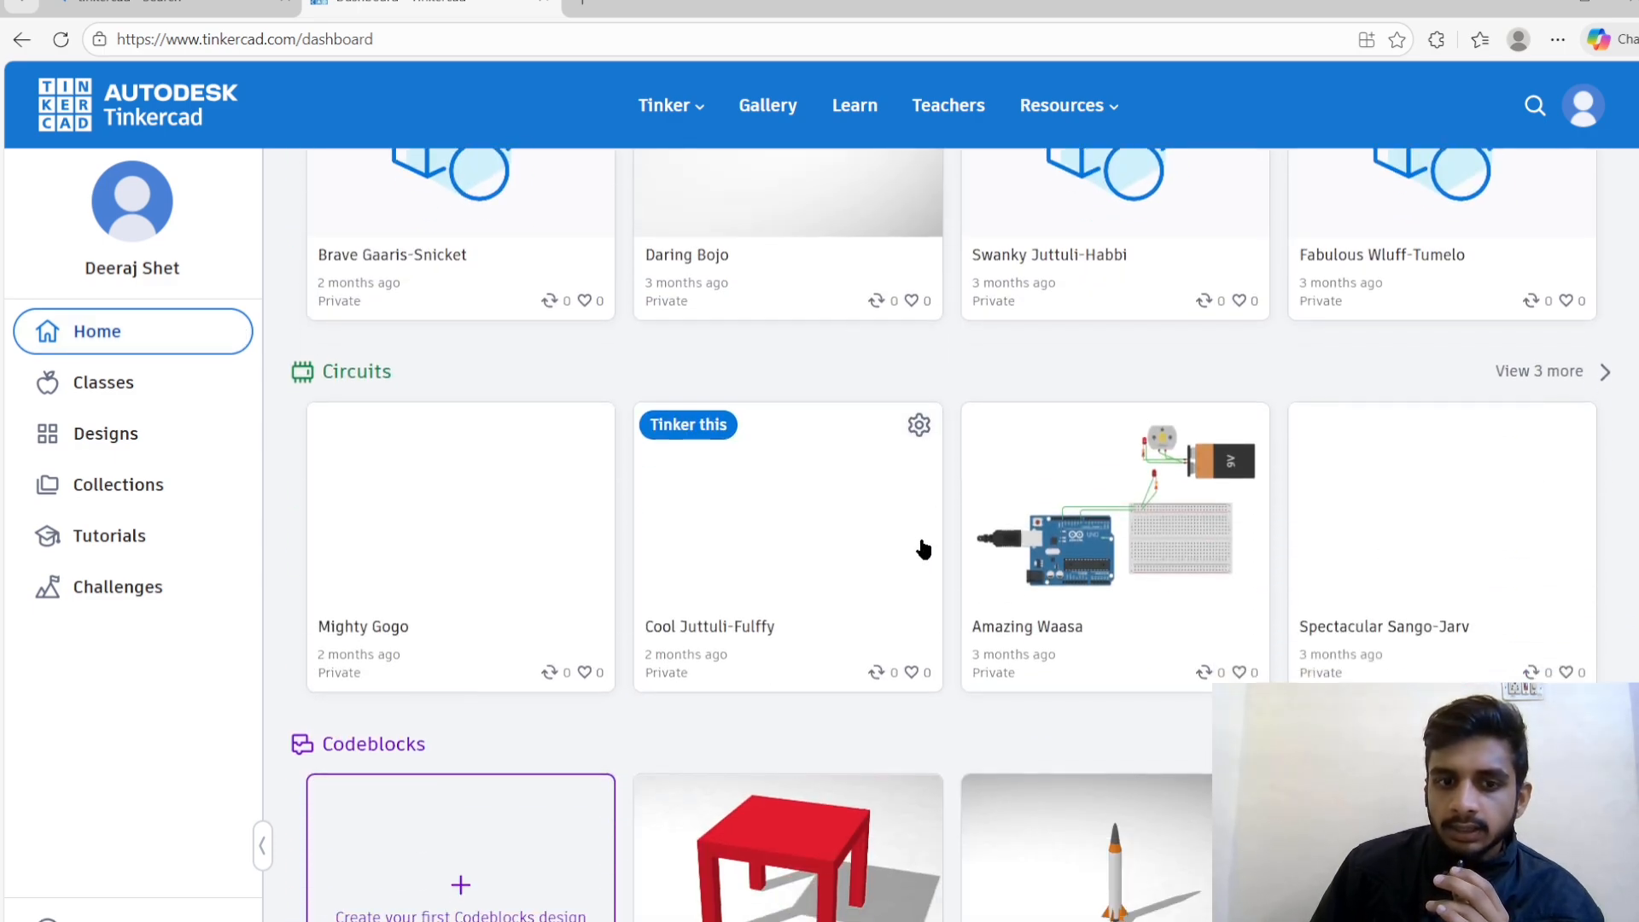
scroll(920, 547, down, 5)
scroll(915, 543, up, 10)
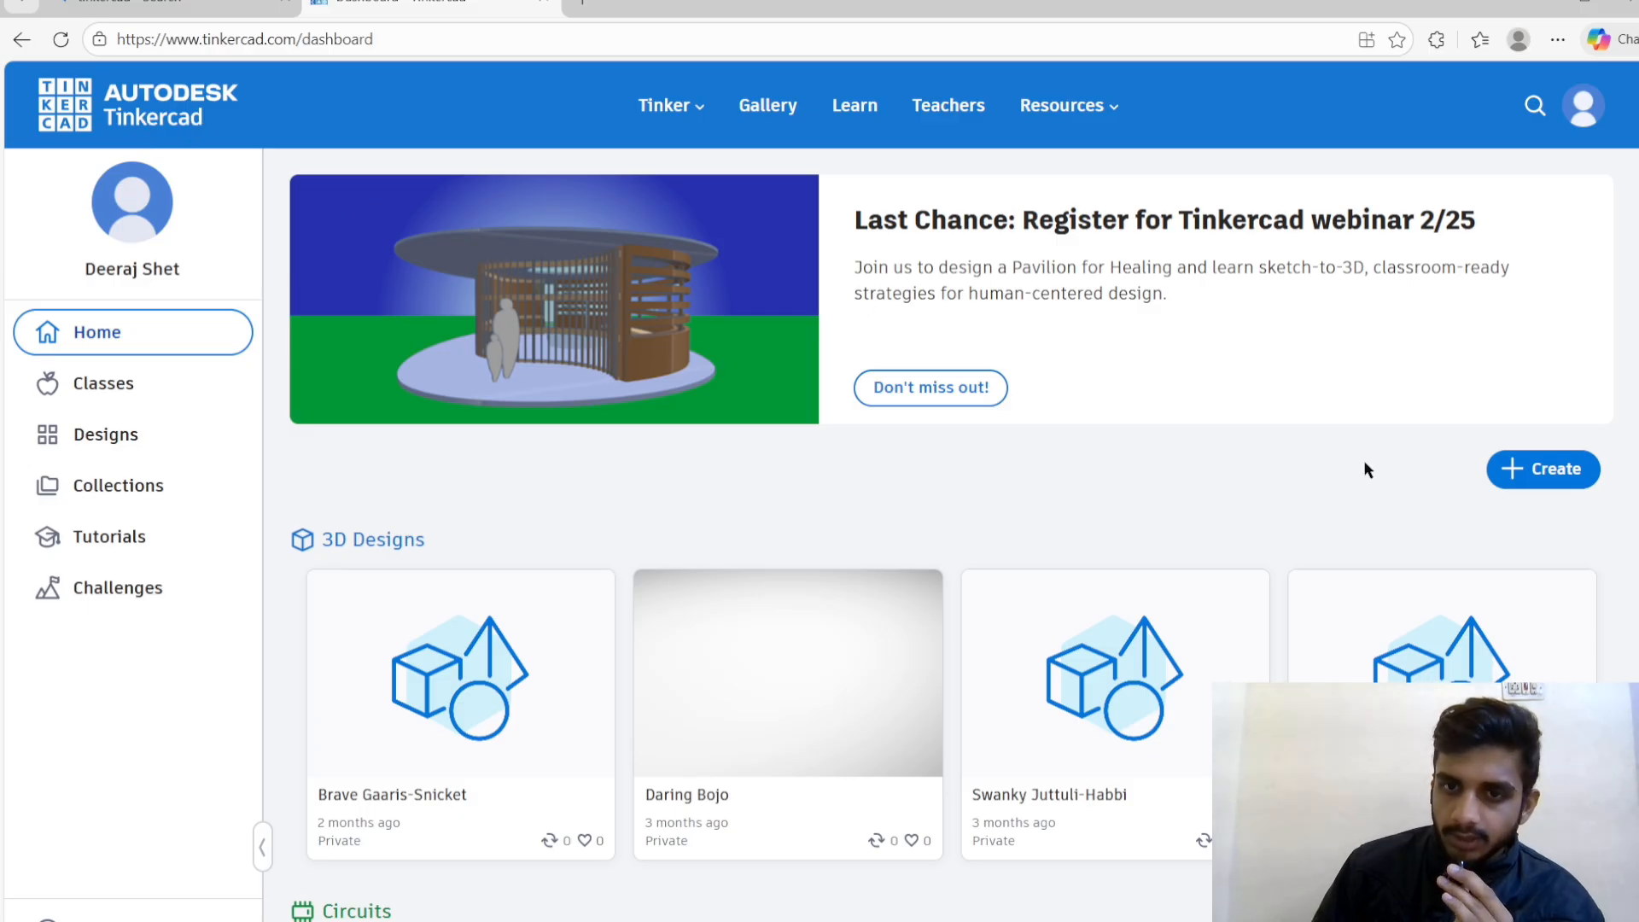
click(1533, 480)
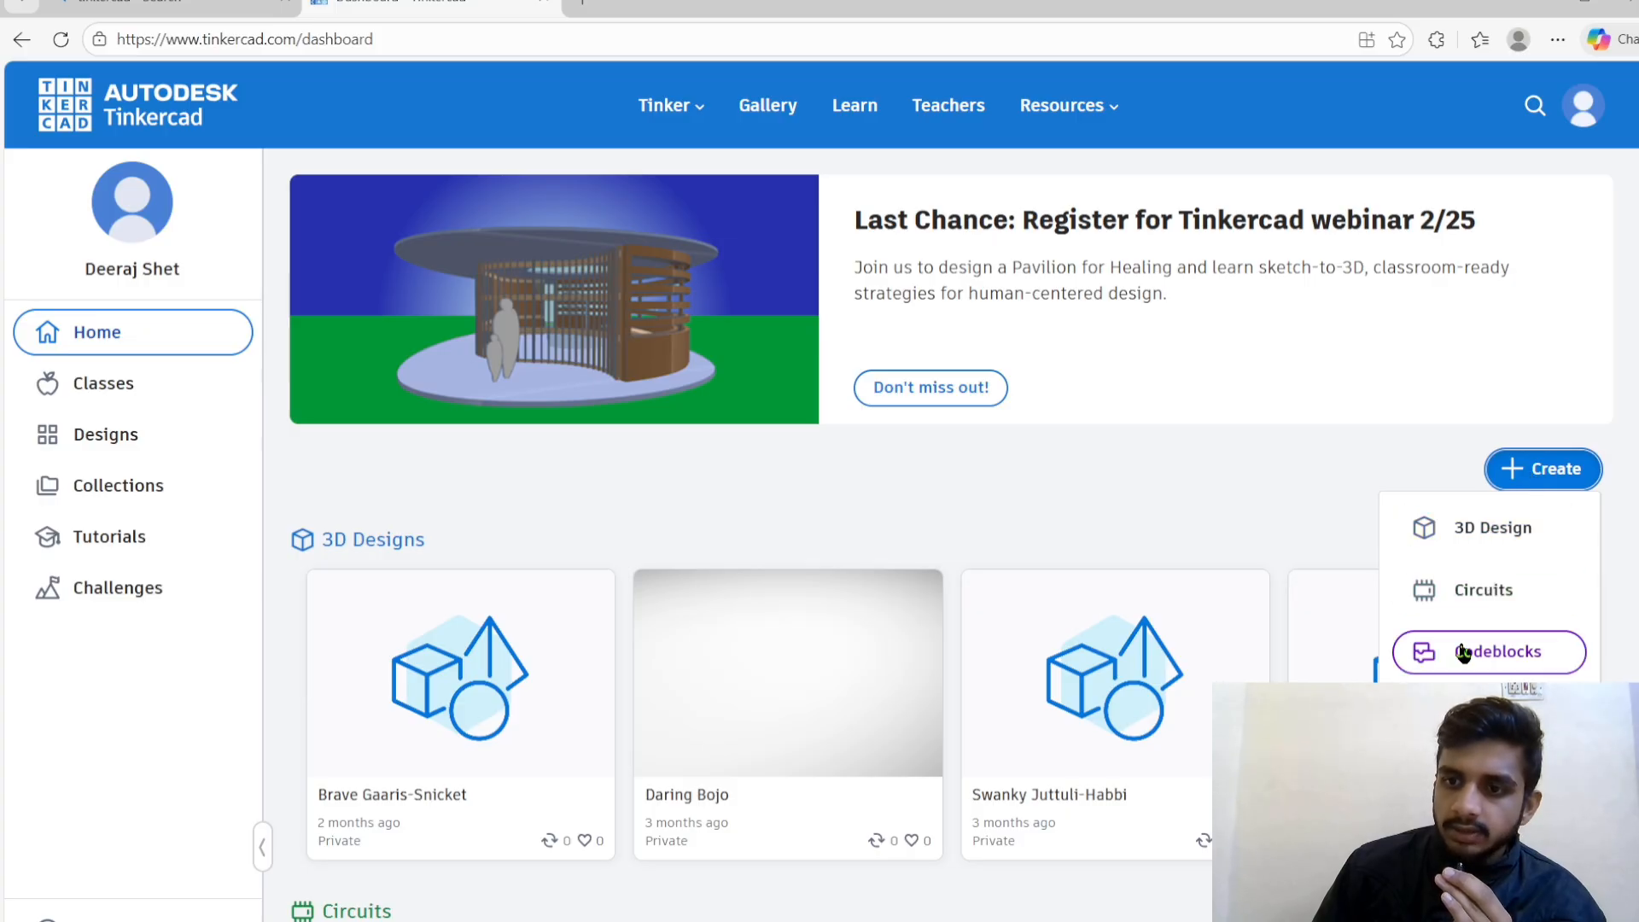
click(1463, 595)
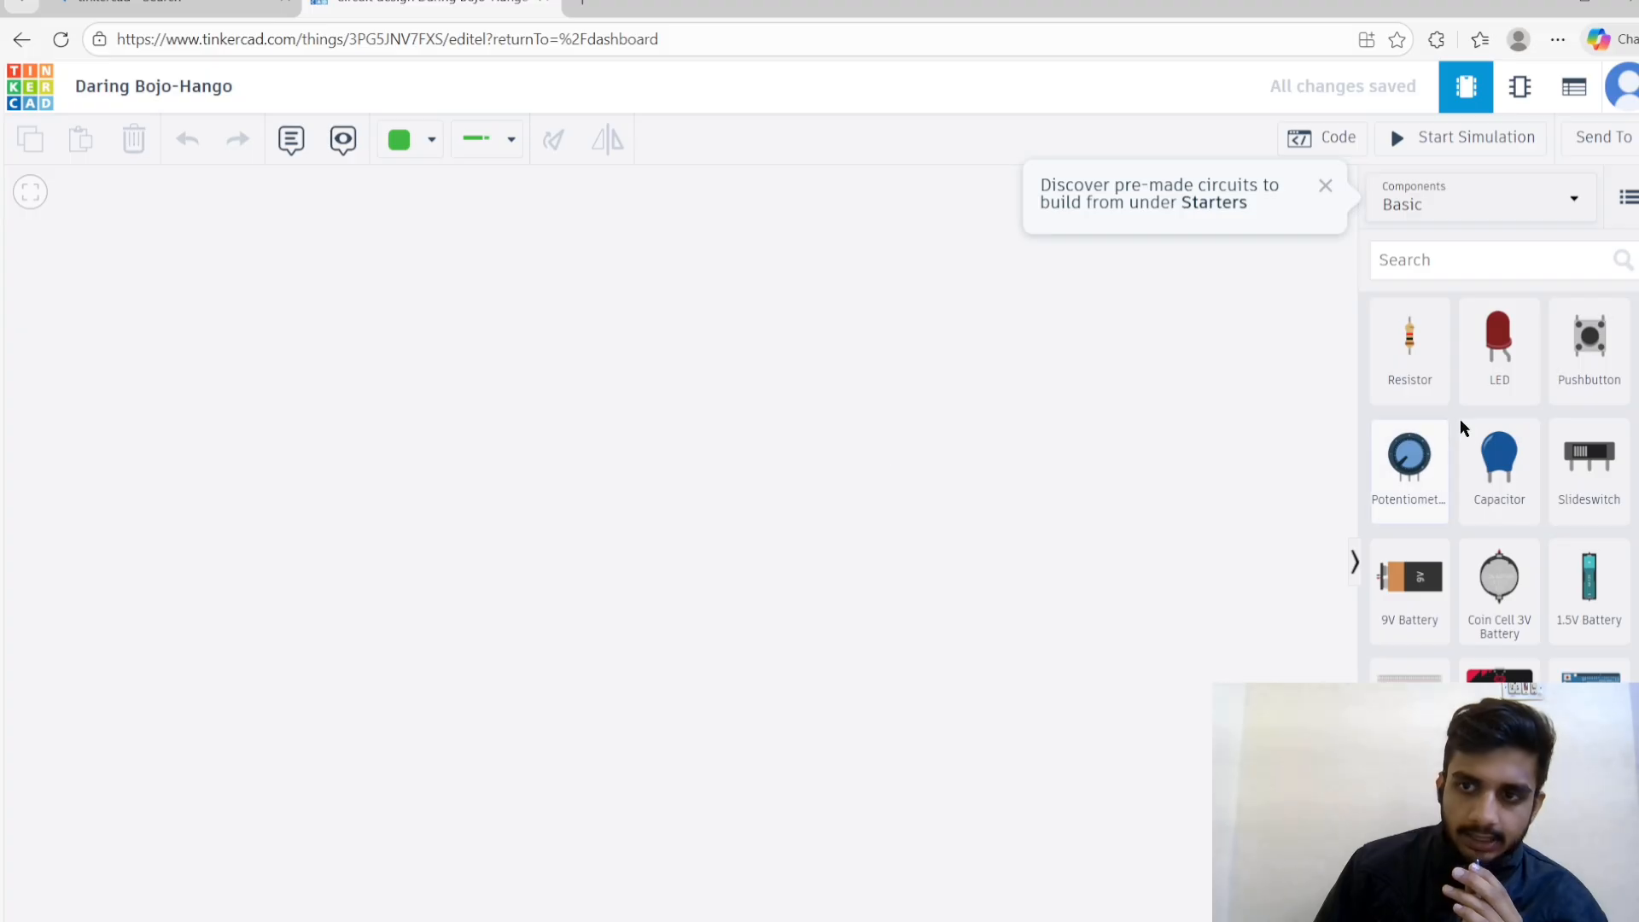
- Place a Breadboard Small in the workspace and an Arduino Uno R3 overlapping its lower-left part
scroll(1446, 462, down, 2)
scroll(1446, 462, up, 2)
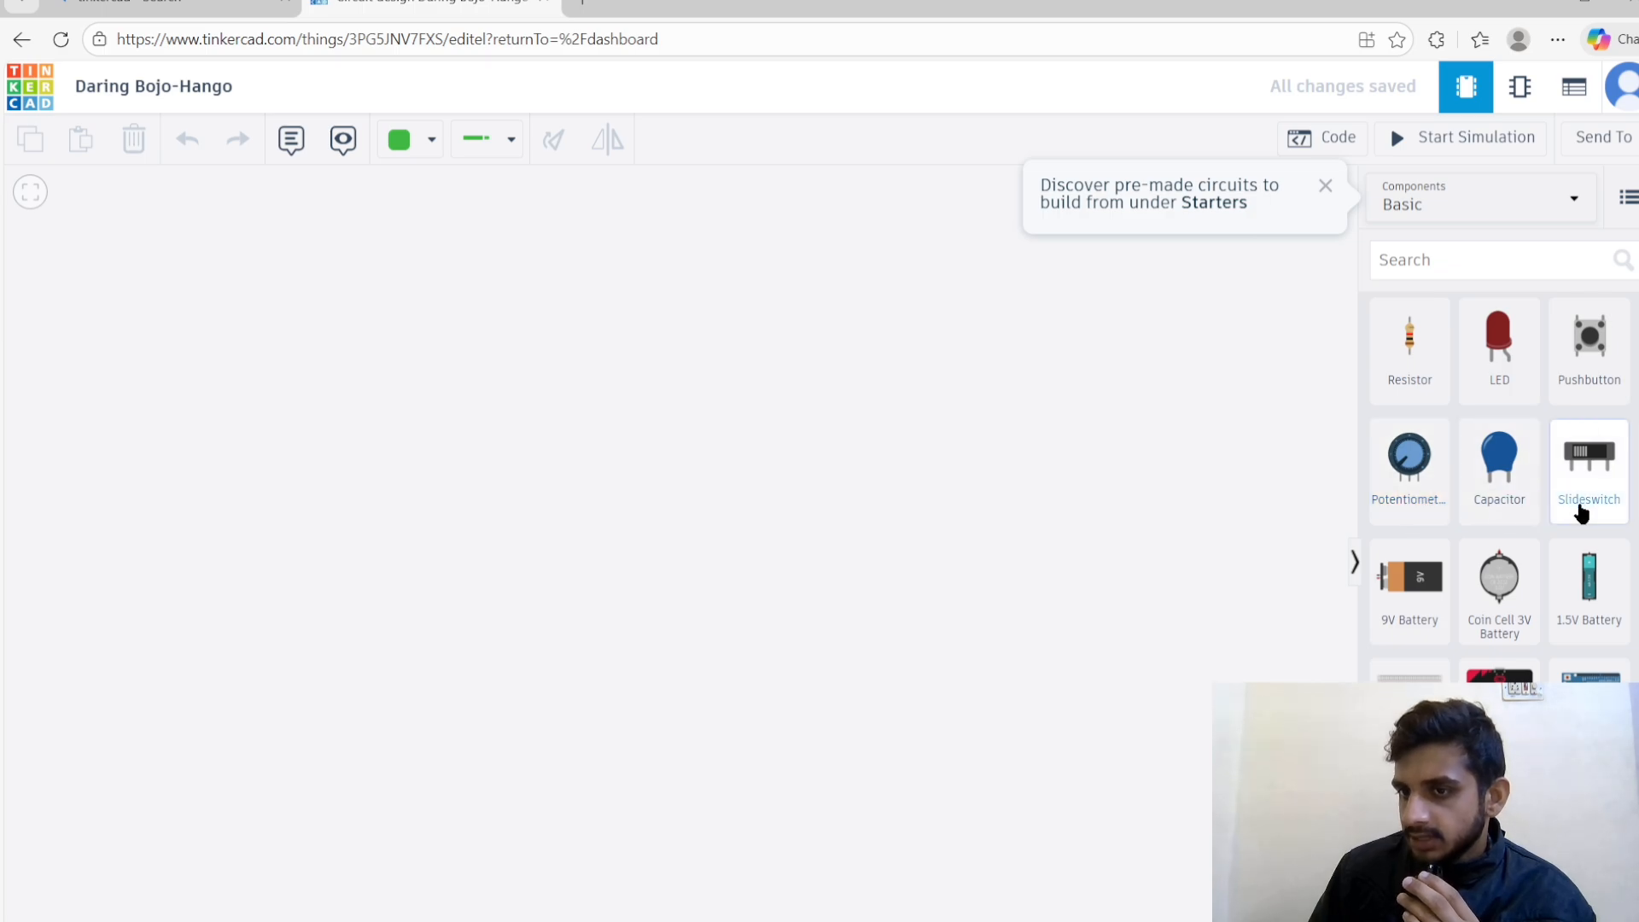
scroll(1421, 610, down, 1)
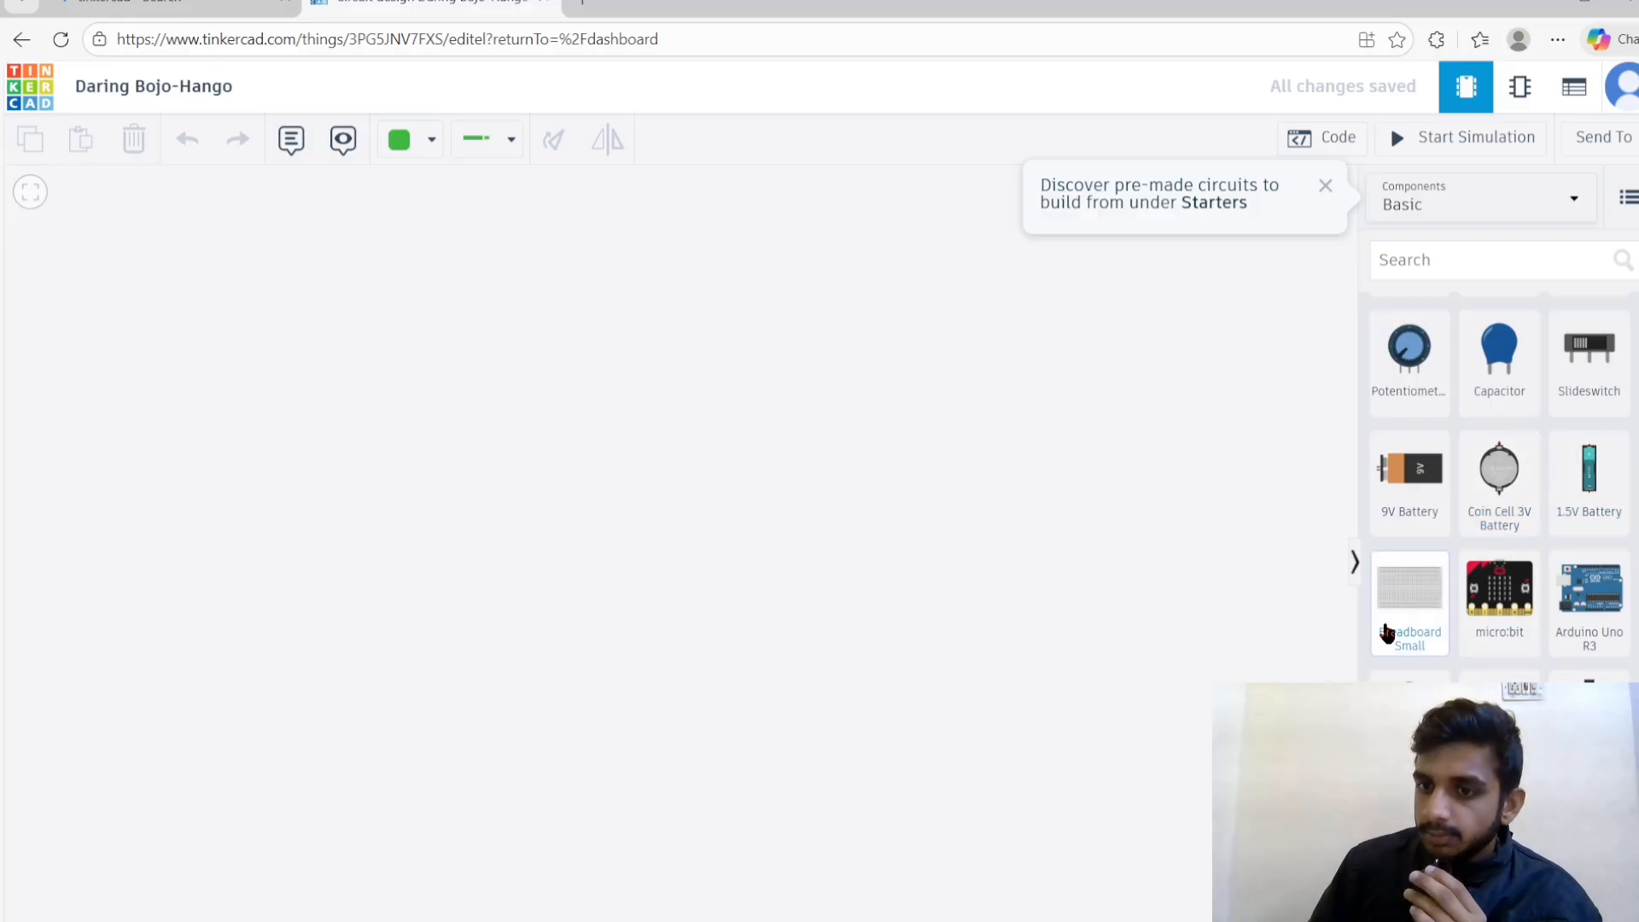
drag(1387, 633, 751, 521)
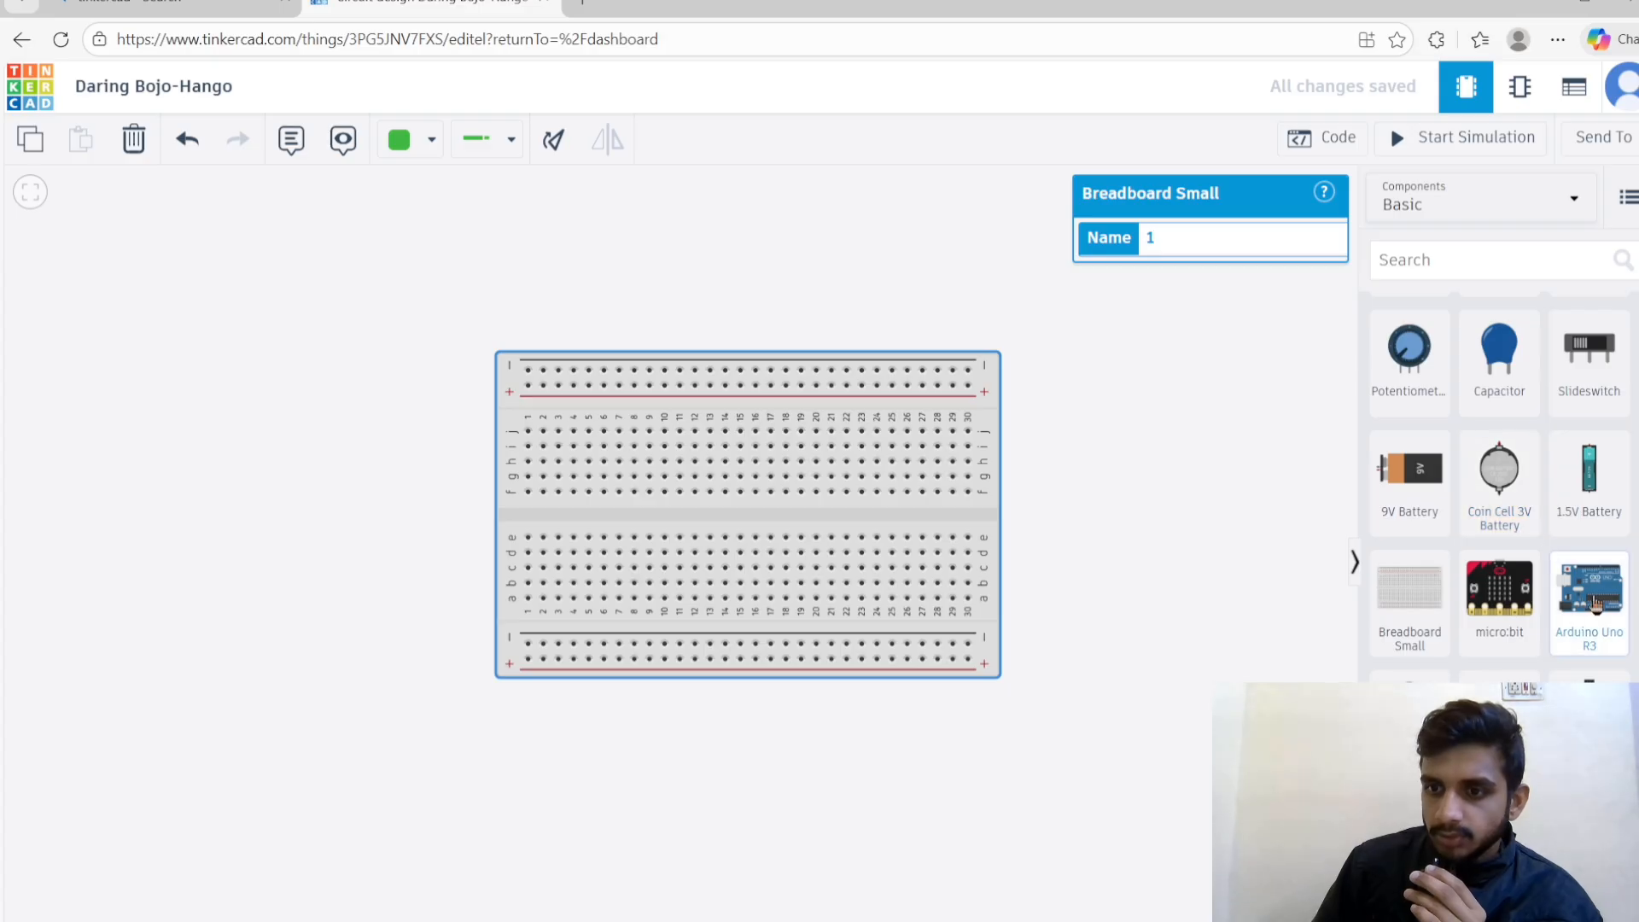
drag(1589, 602, 554, 693)
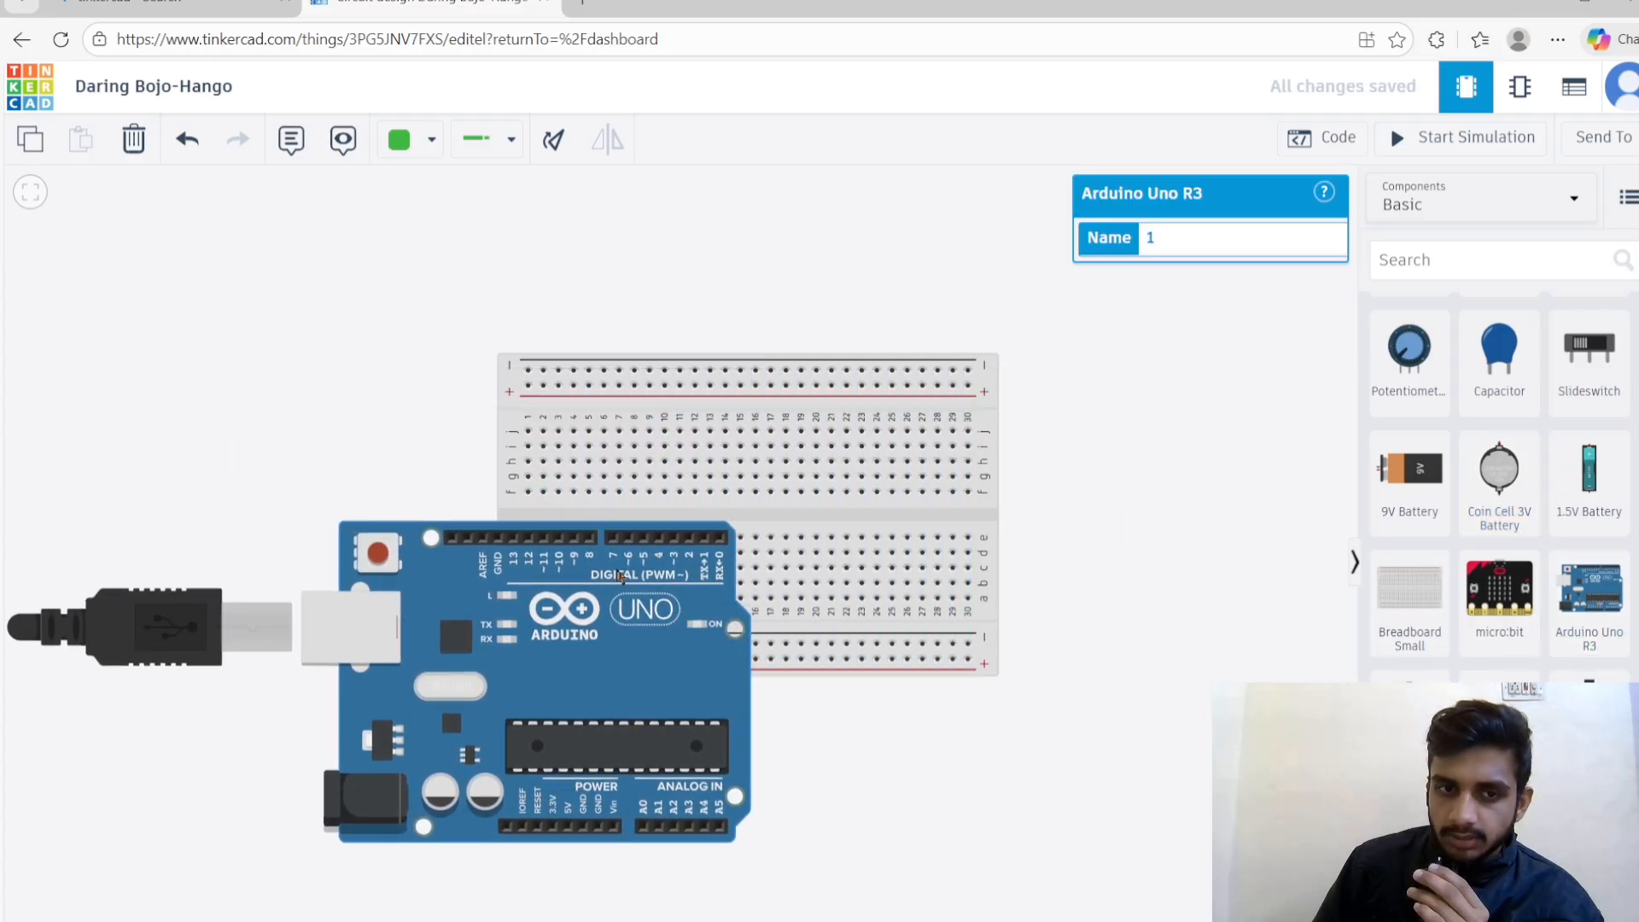
- Wire the breadboard's upper negative rail at column 26 to the leftmost pin of the Arduino's digital header, routing it above the board with squared bends
click(908, 369)
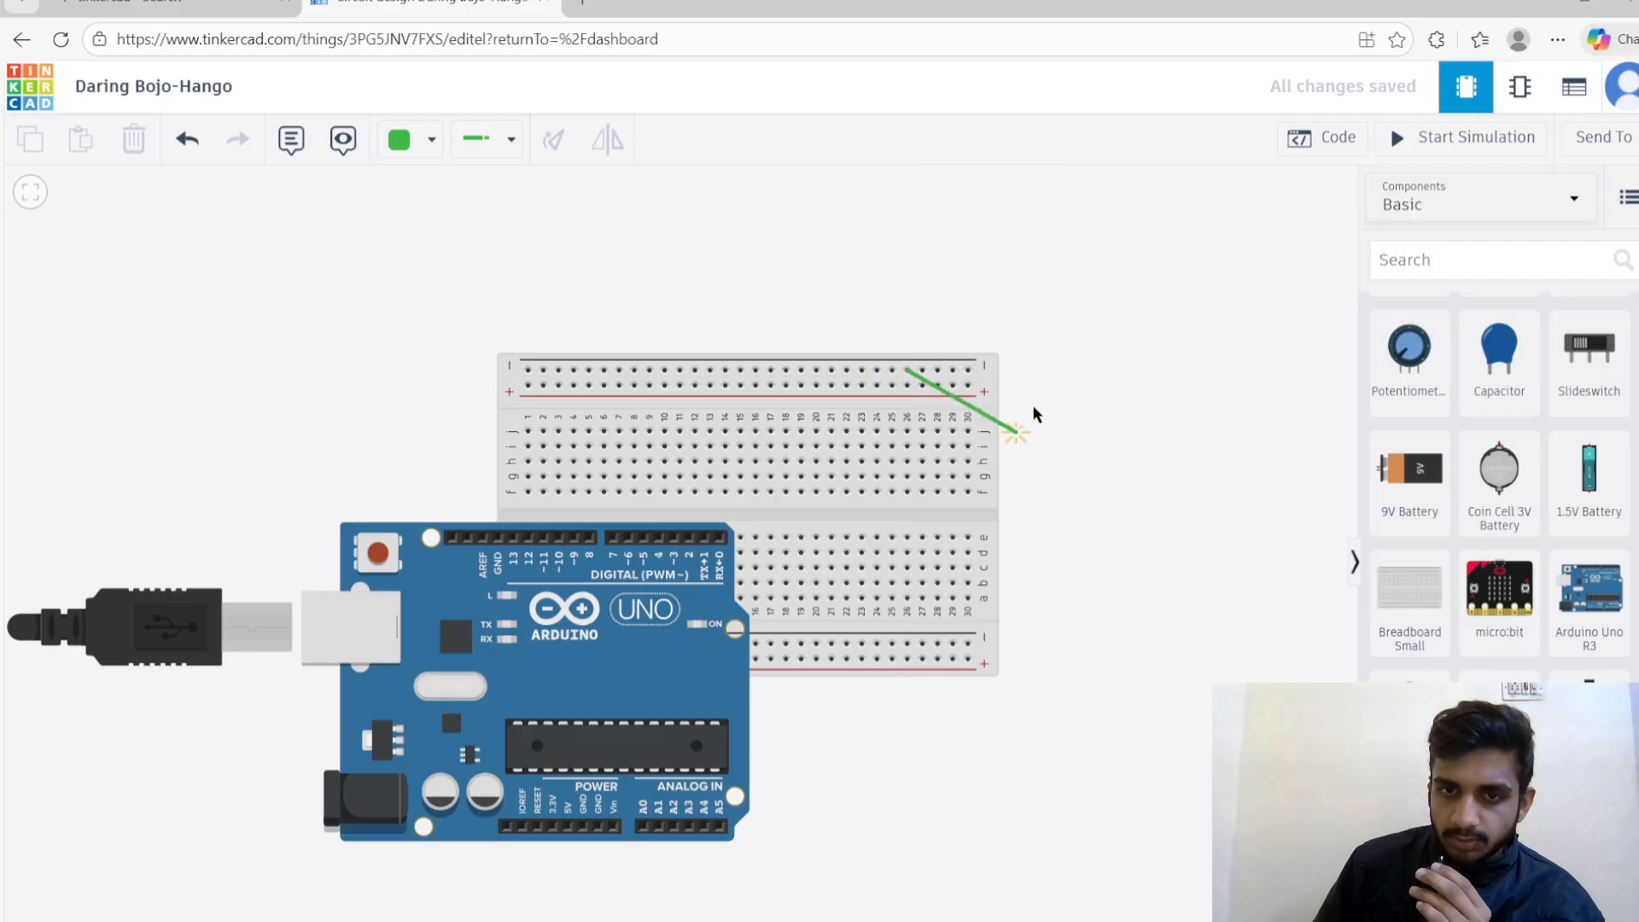
click(982, 315)
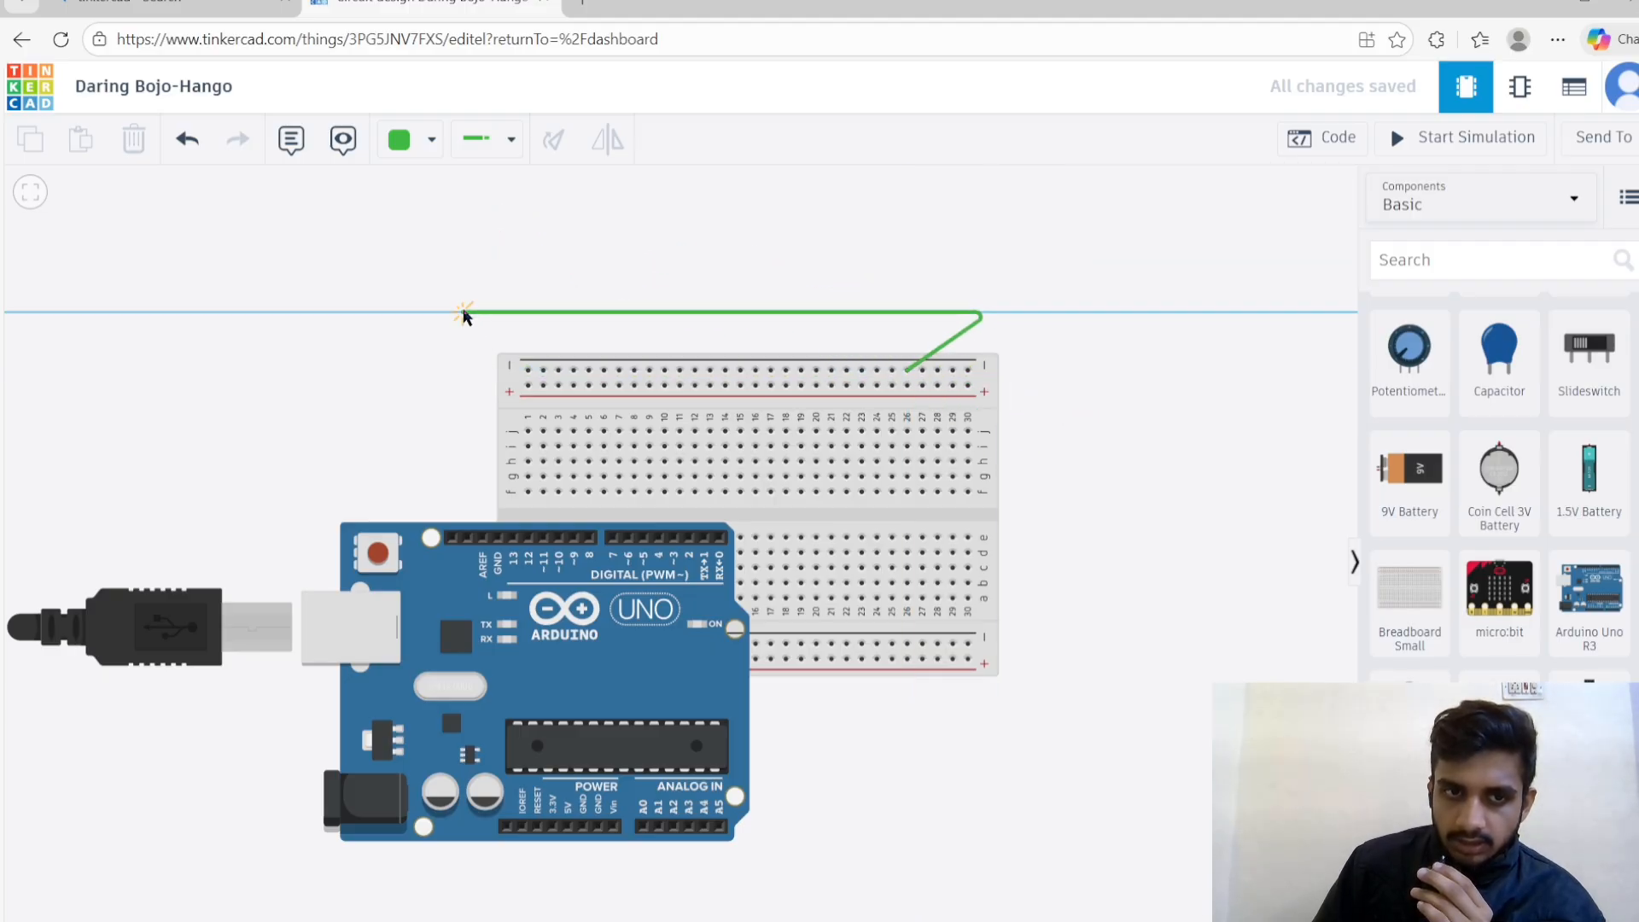
click(463, 314)
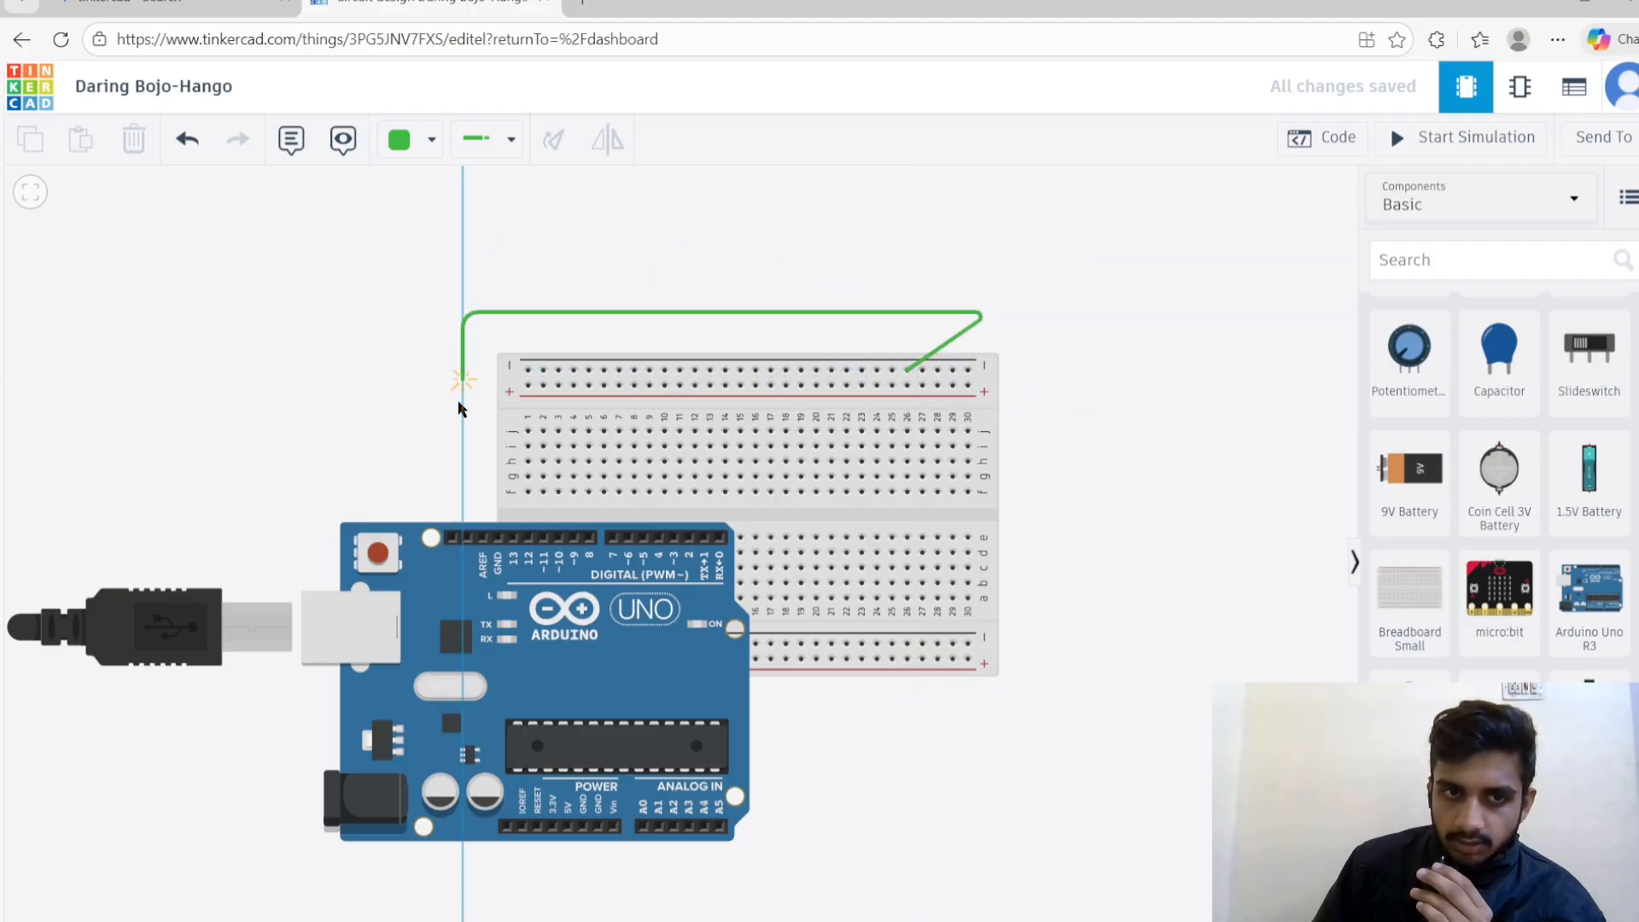
click(452, 537)
drag(993, 322, 907, 324)
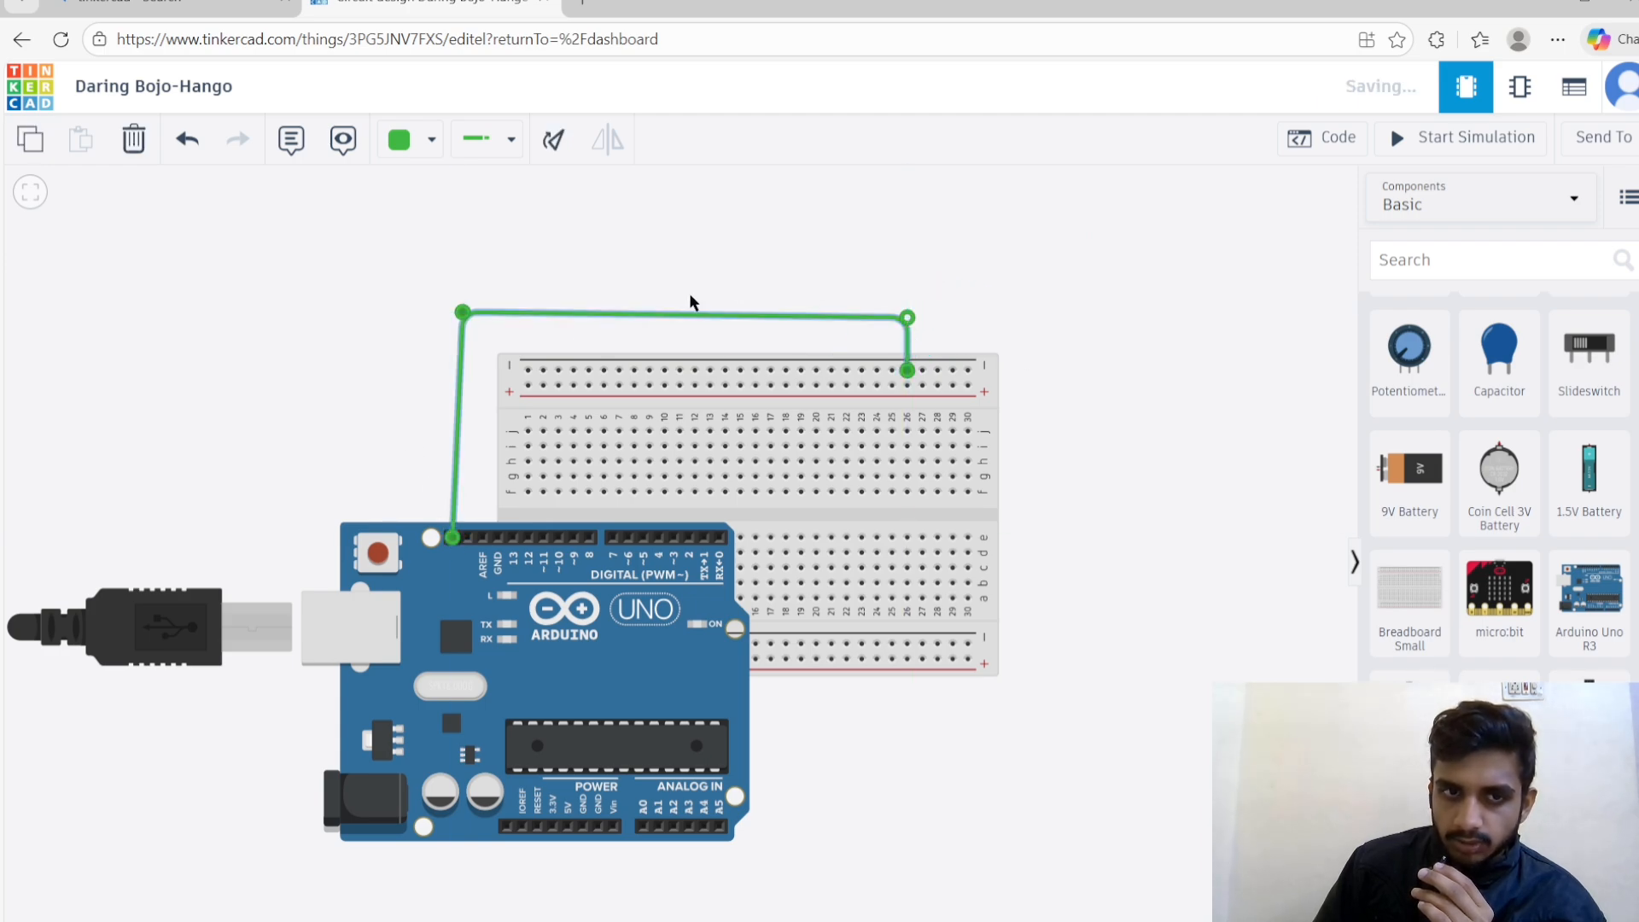
mouse_move(464, 318)
mouse_down()
mouse_move(448, 324)
mouse_move(471, 331)
mouse_move(478, 305)
mouse_move(452, 311)
mouse_up()
- Add a DC Motor beyond the breadboard's upper-right corner and name it 12
scroll(1506, 546, down, 1)
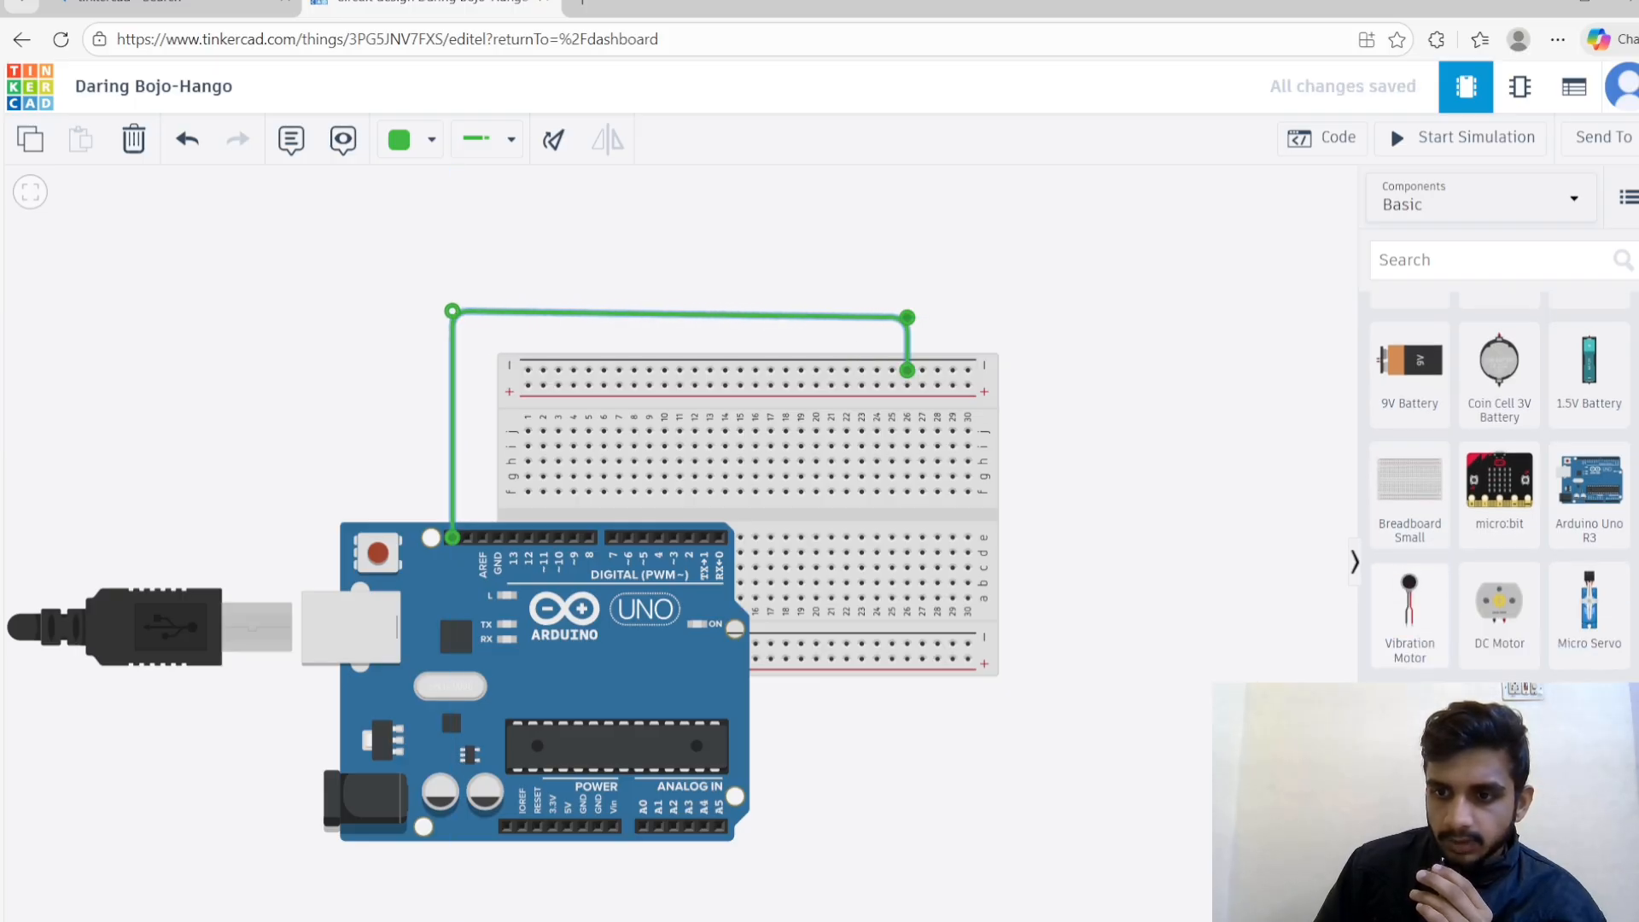
drag(1509, 615, 1078, 340)
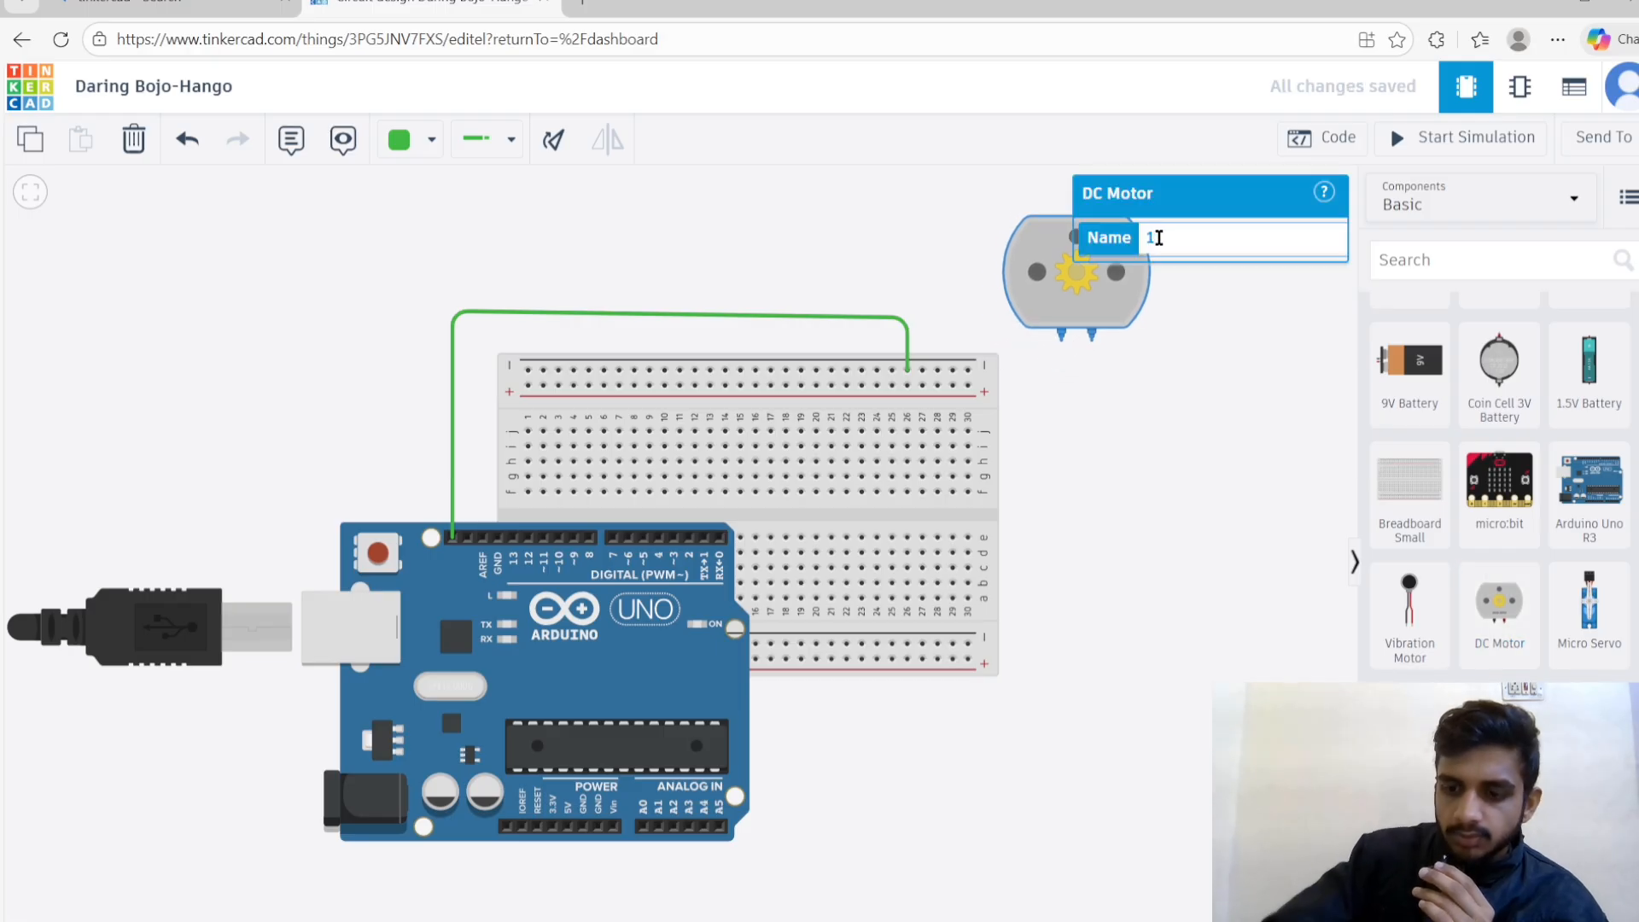
click(1158, 238)
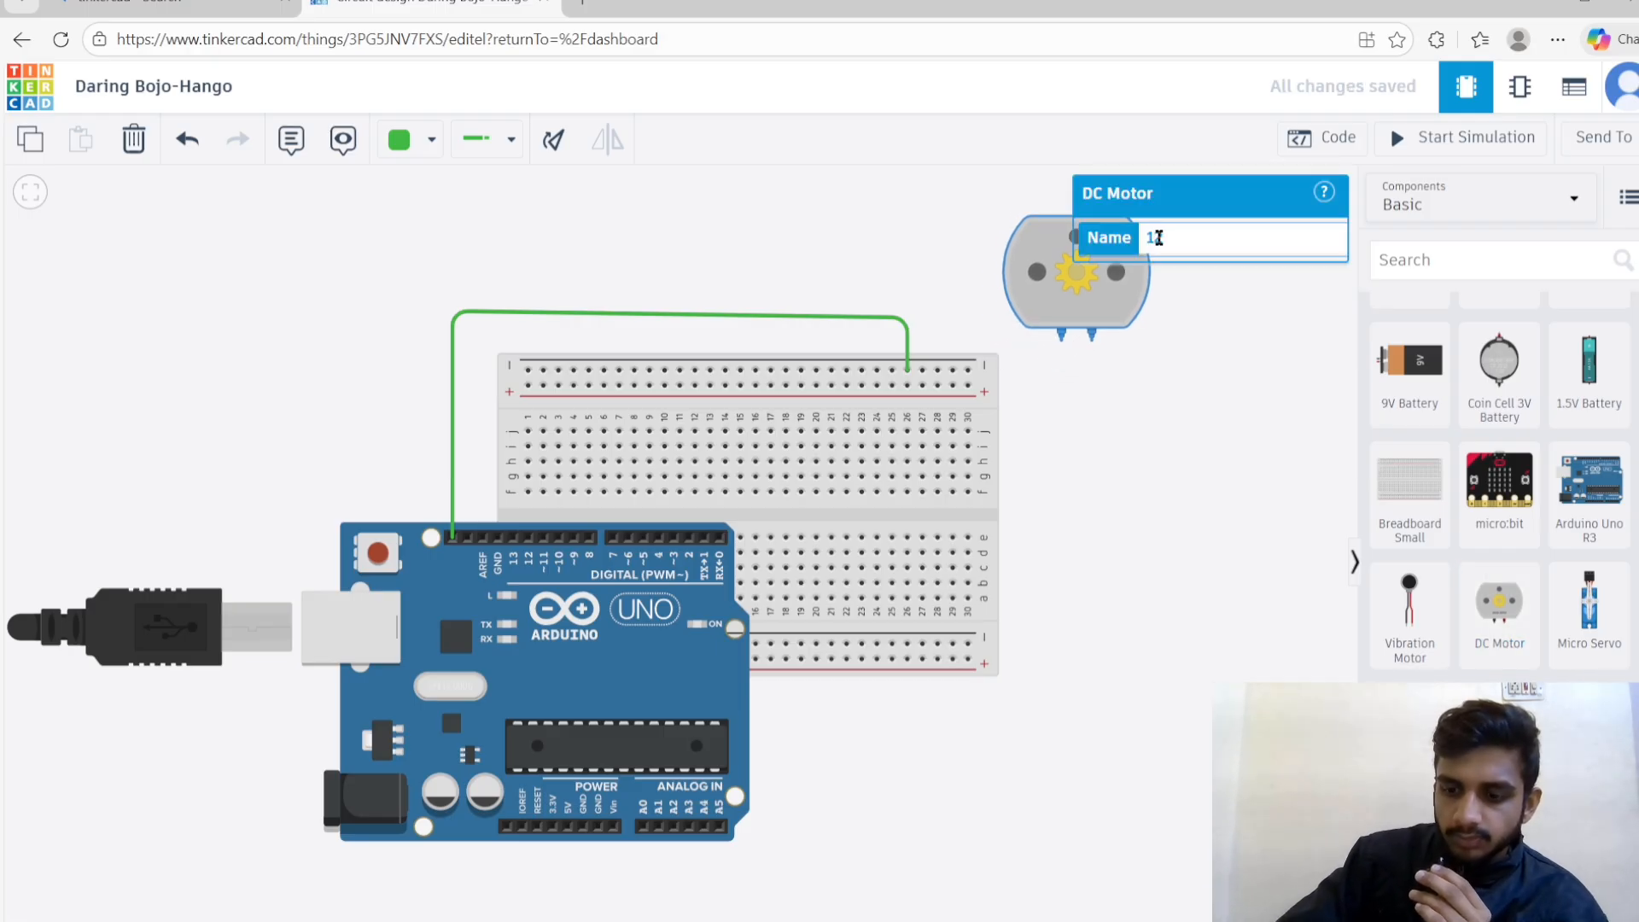
click(1223, 403)
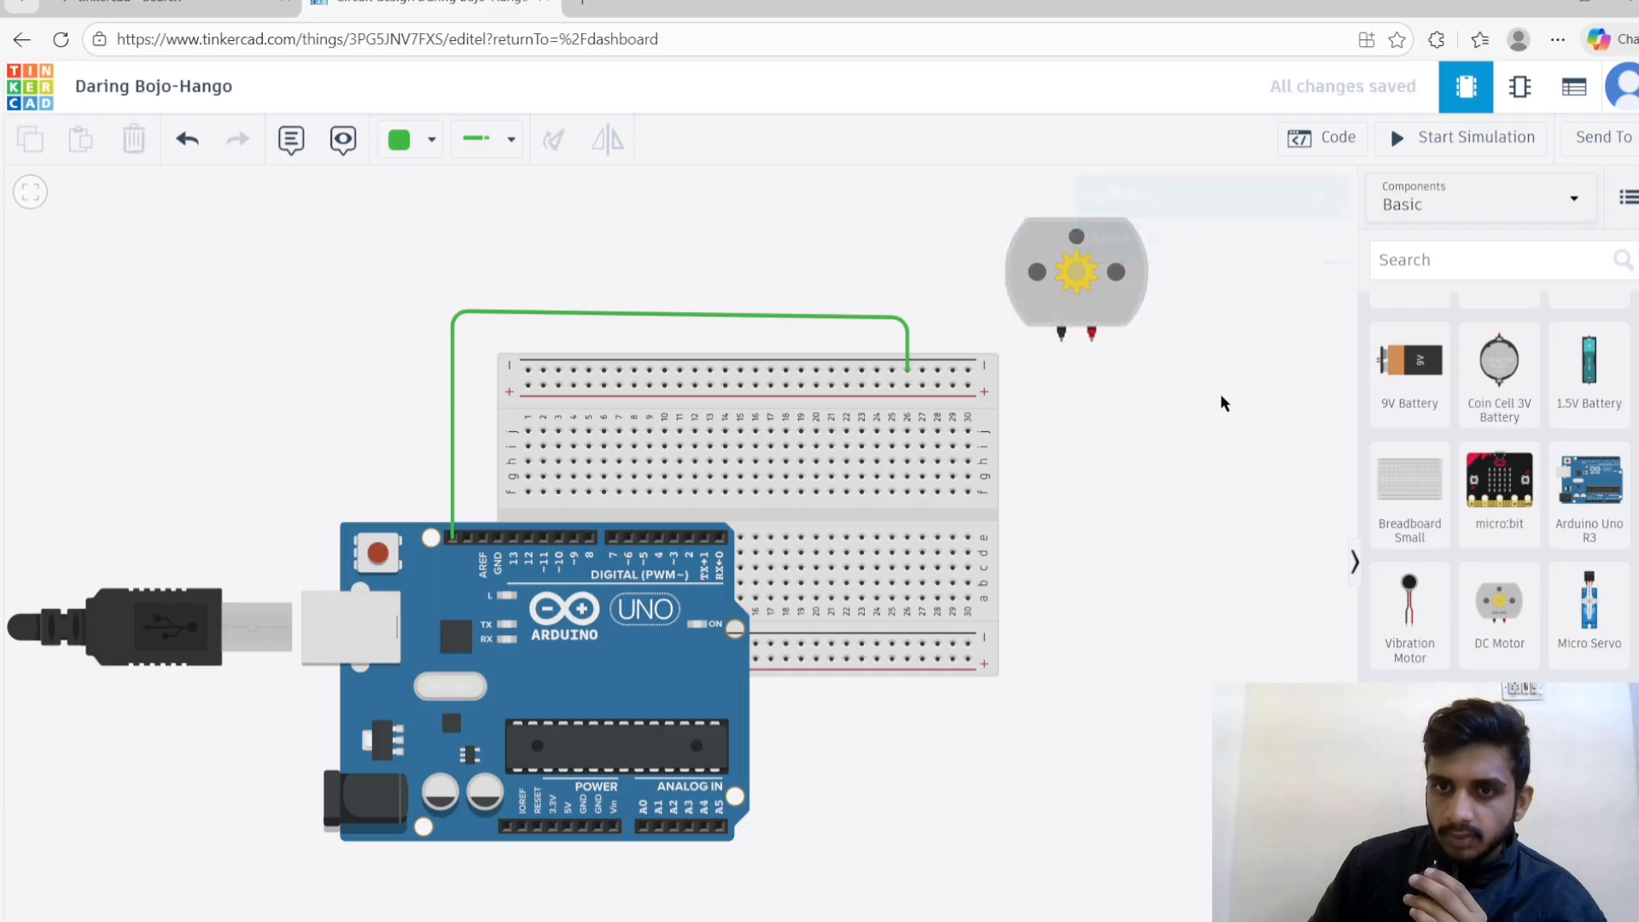
click(1077, 218)
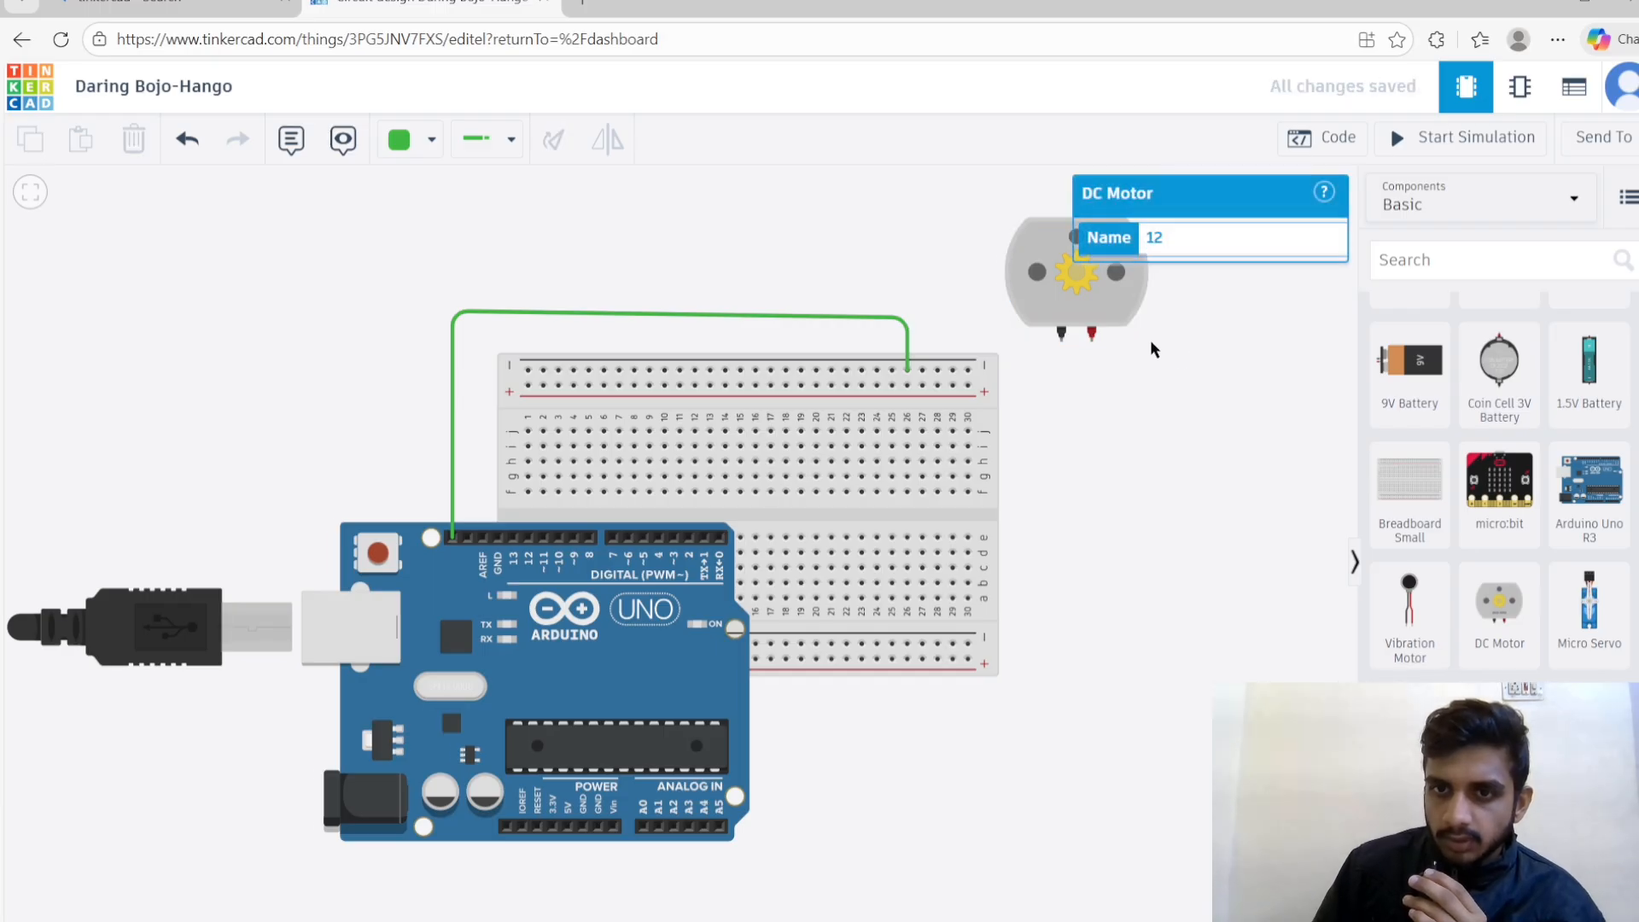
- Try the DC motor over the breadboard, and reposition it in the free space beyond the breadboard's upper-right corner
drag(1069, 300, 914, 530)
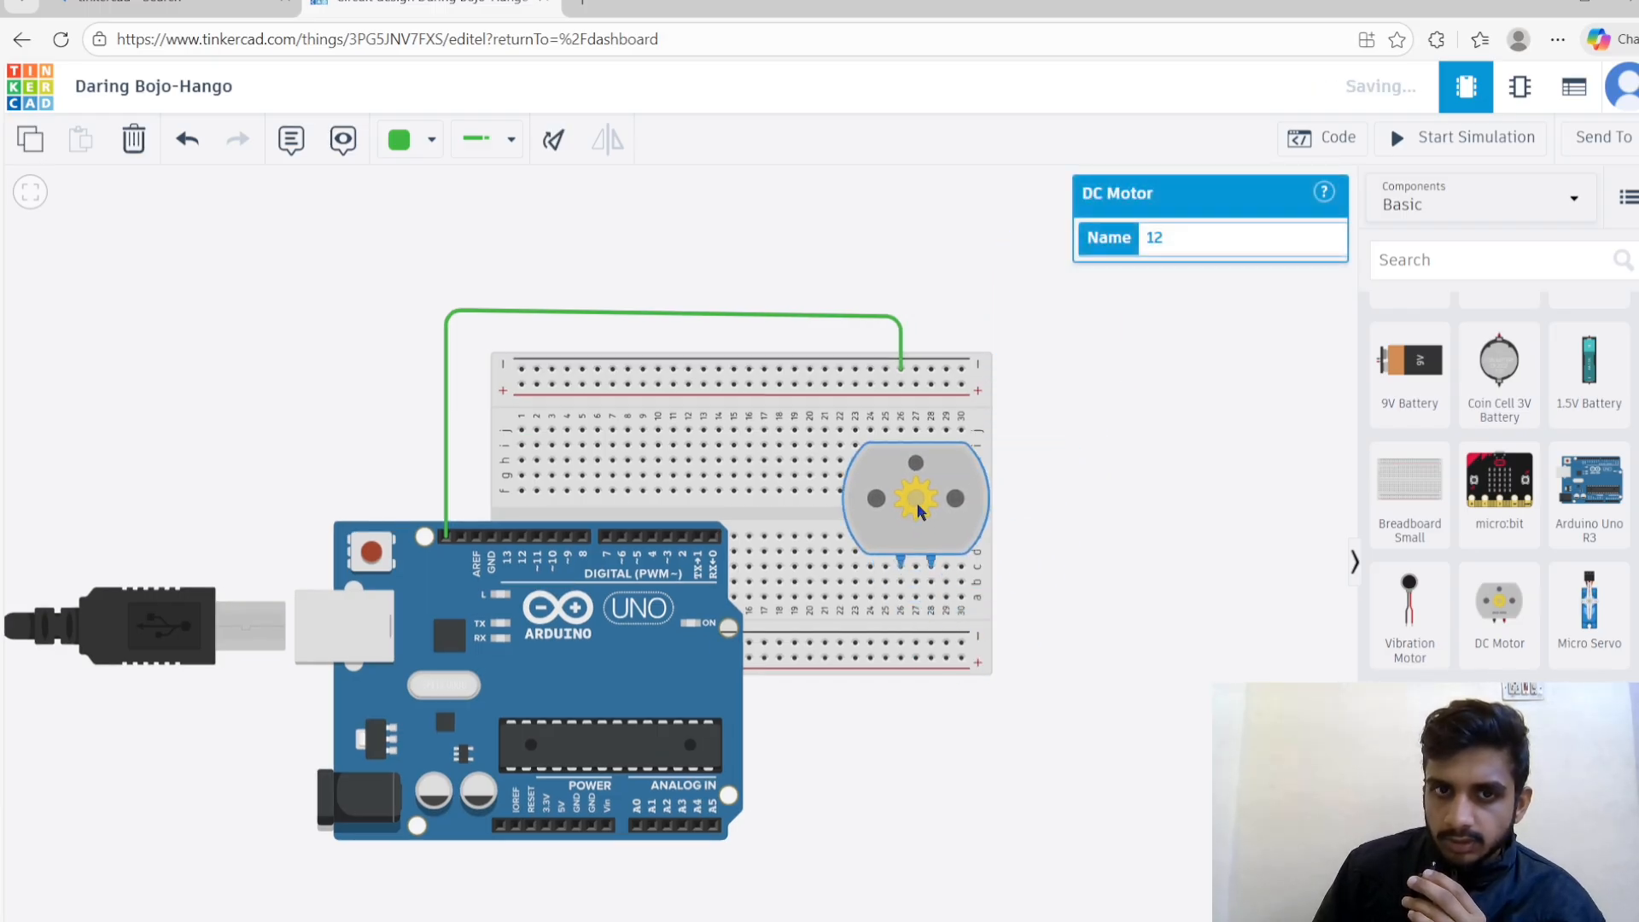
scroll(992, 472, down, 2)
scroll(1076, 431, down, 2)
scroll(962, 470, up, 1)
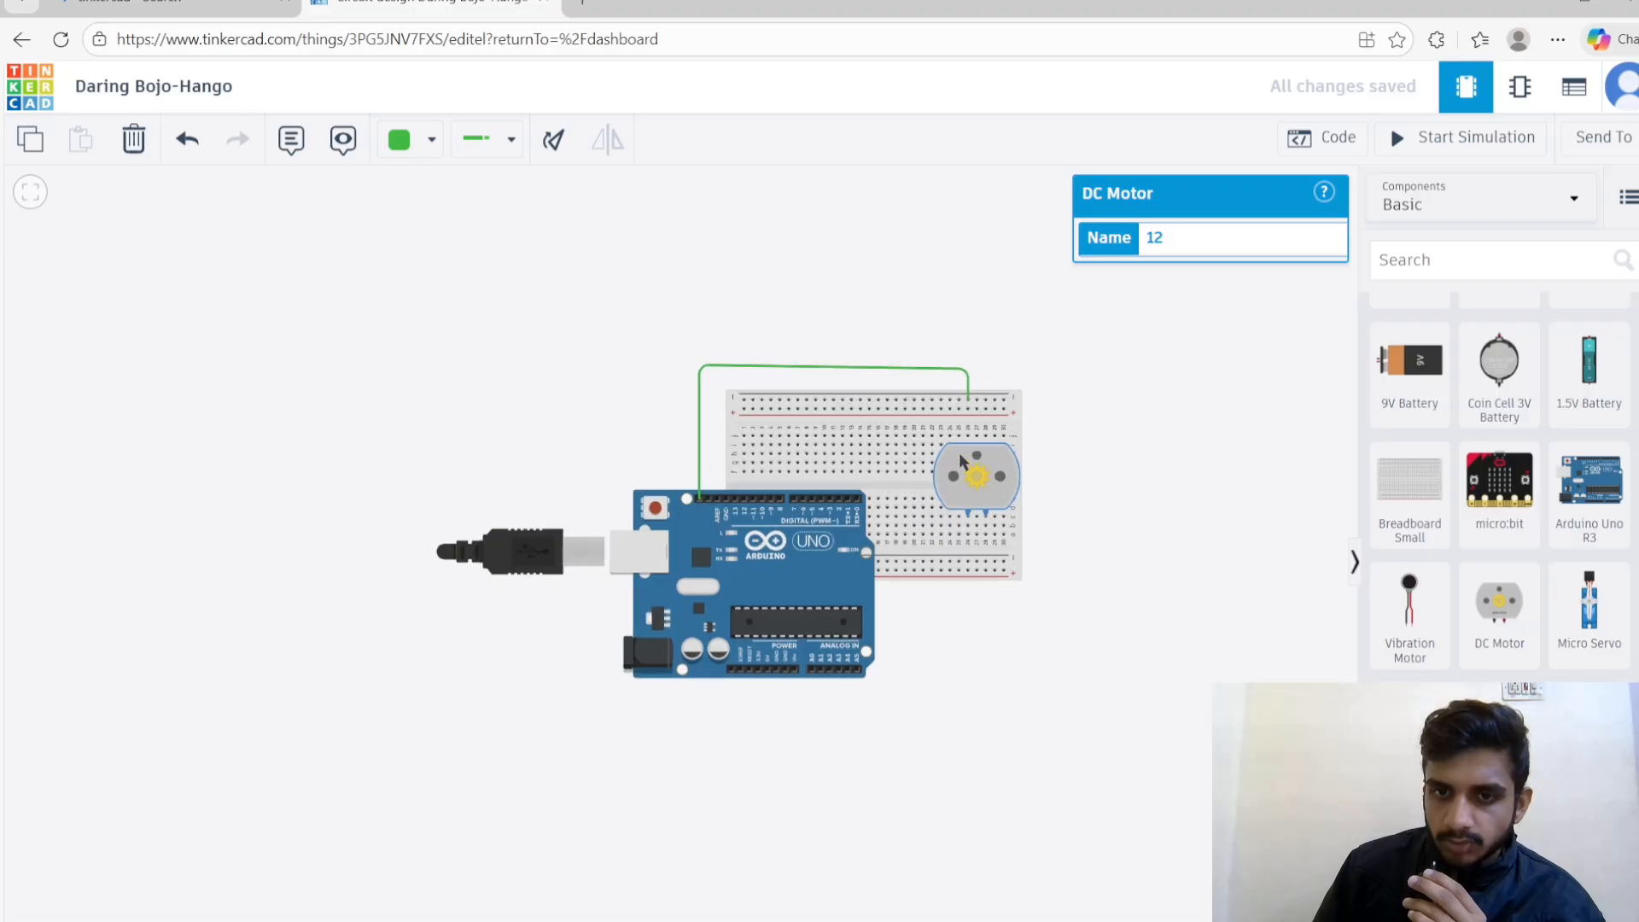
drag(967, 471, 1059, 337)
drag(973, 597, 973, 521)
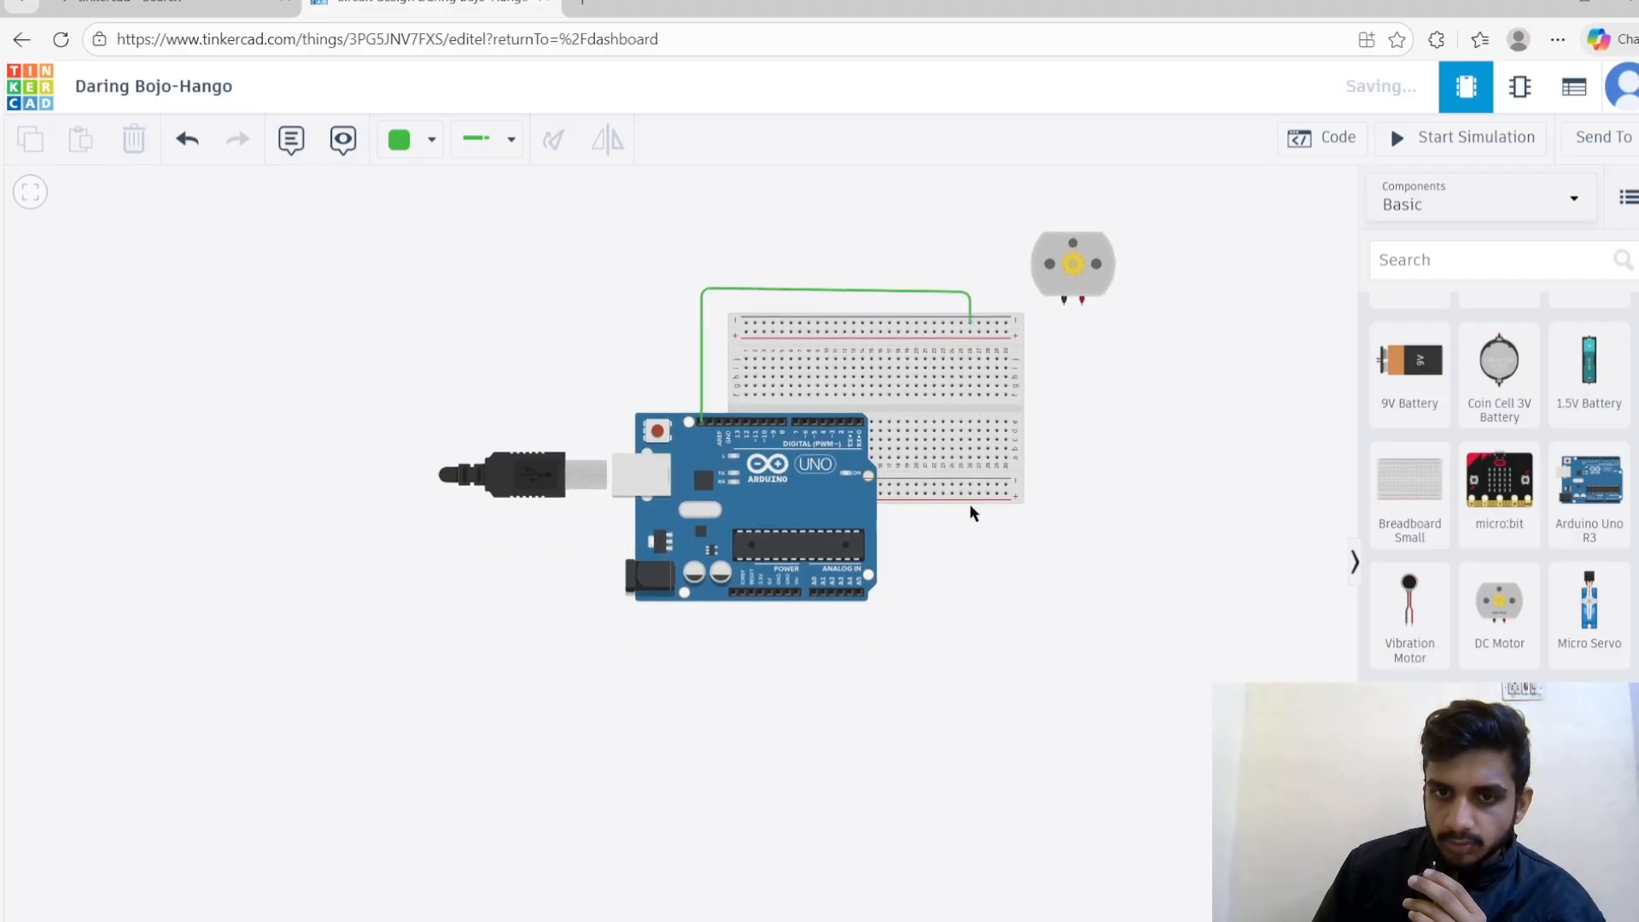
click(943, 431)
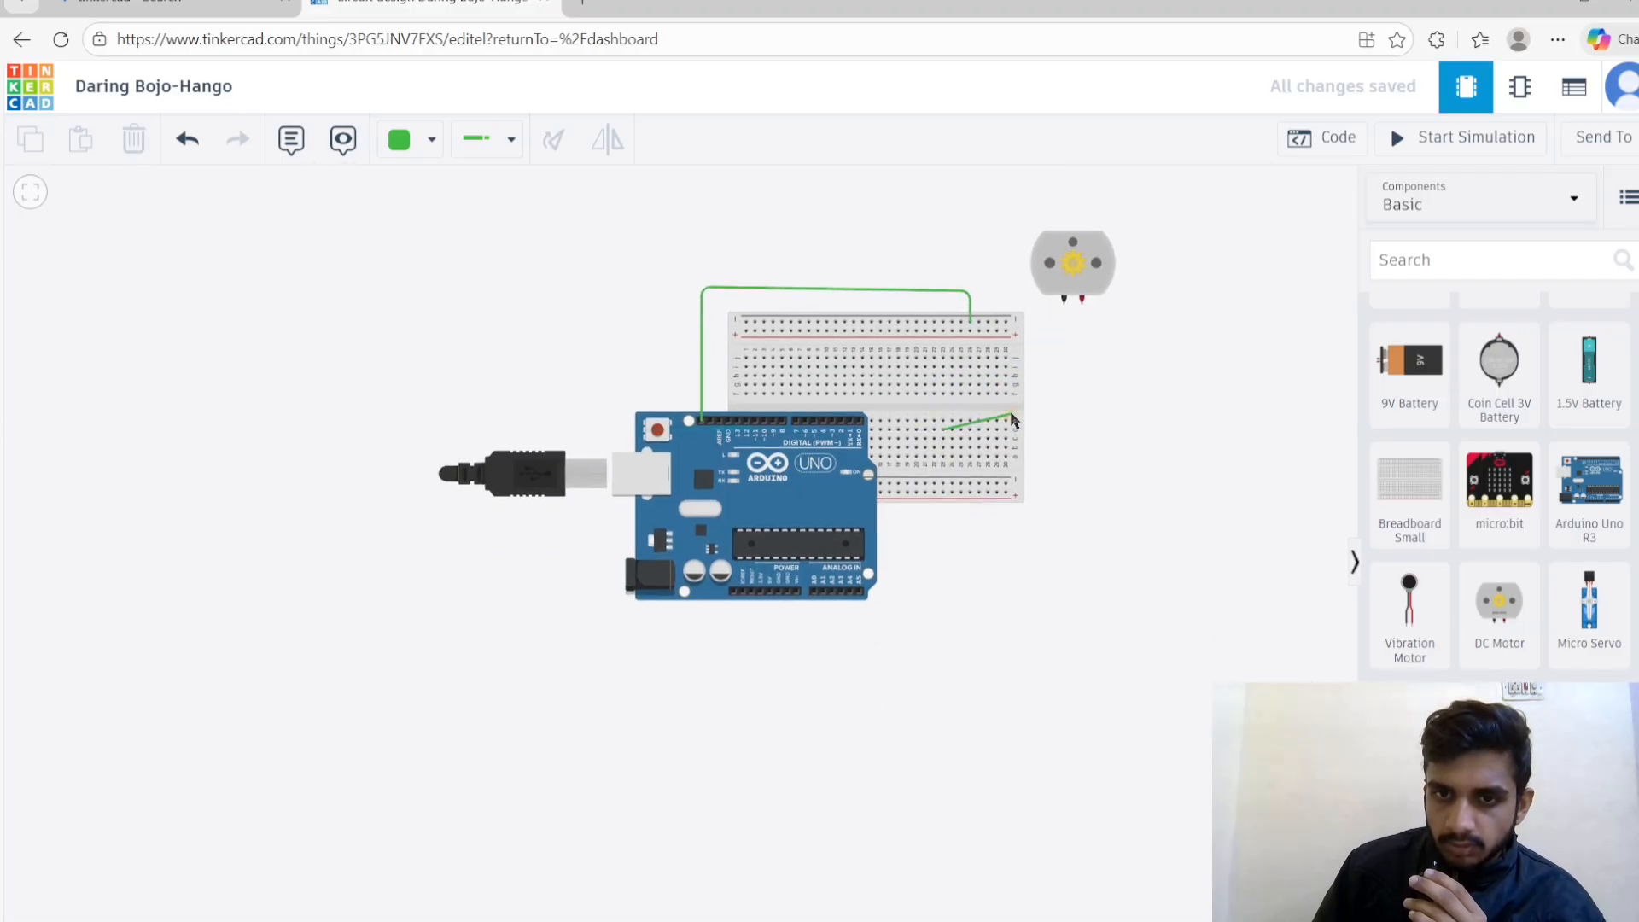
click(996, 422)
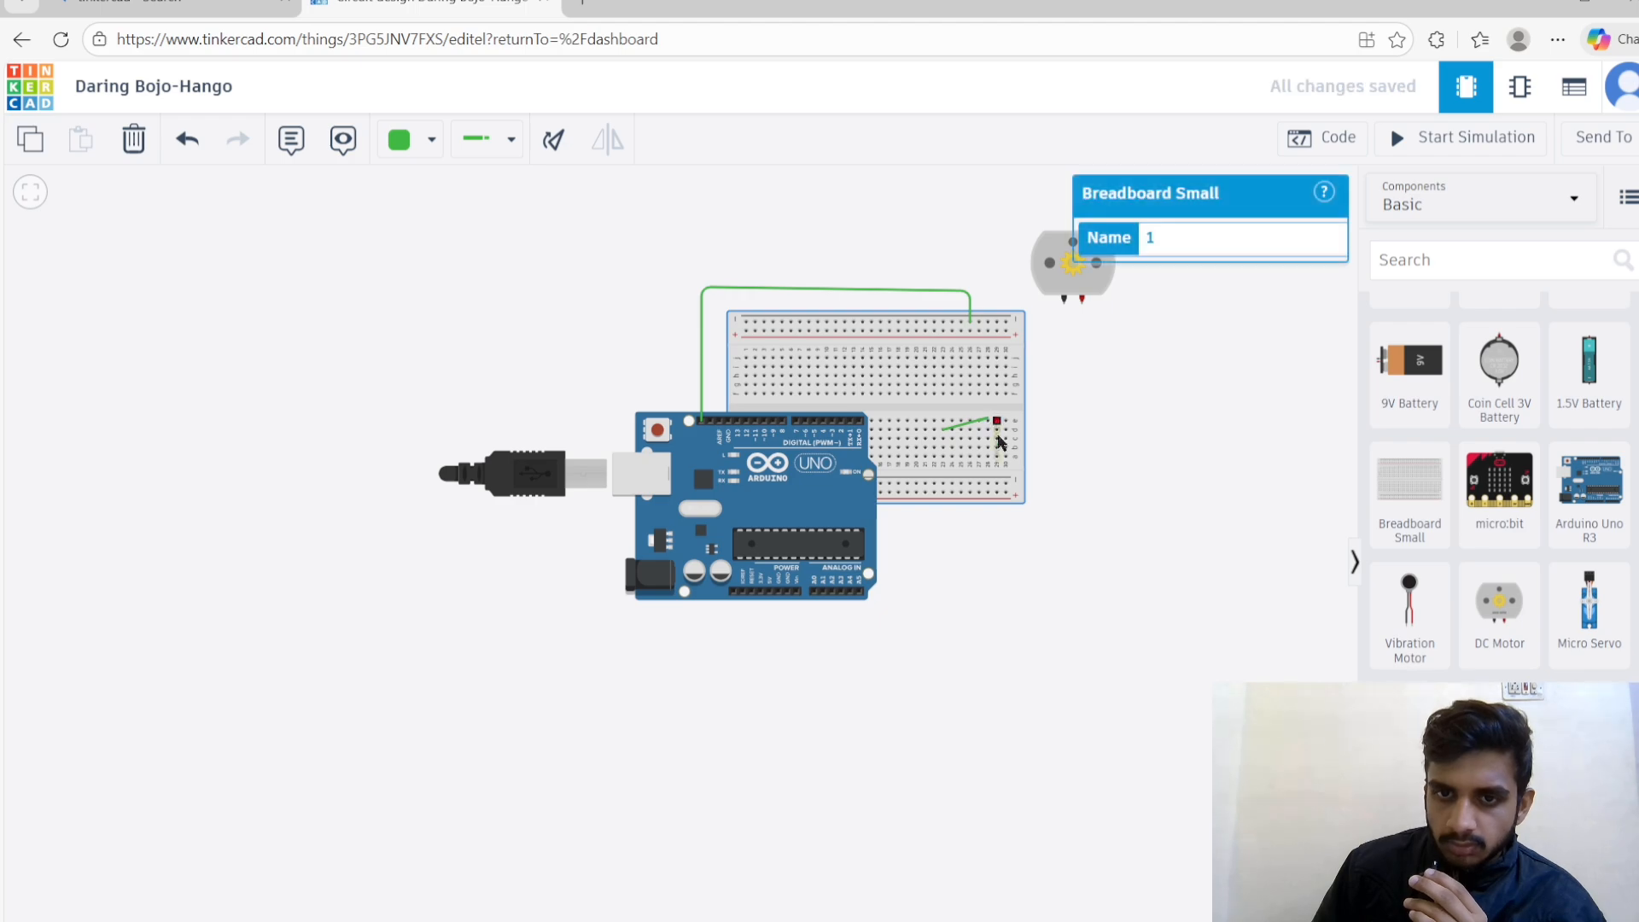
click(966, 430)
key(Delete)
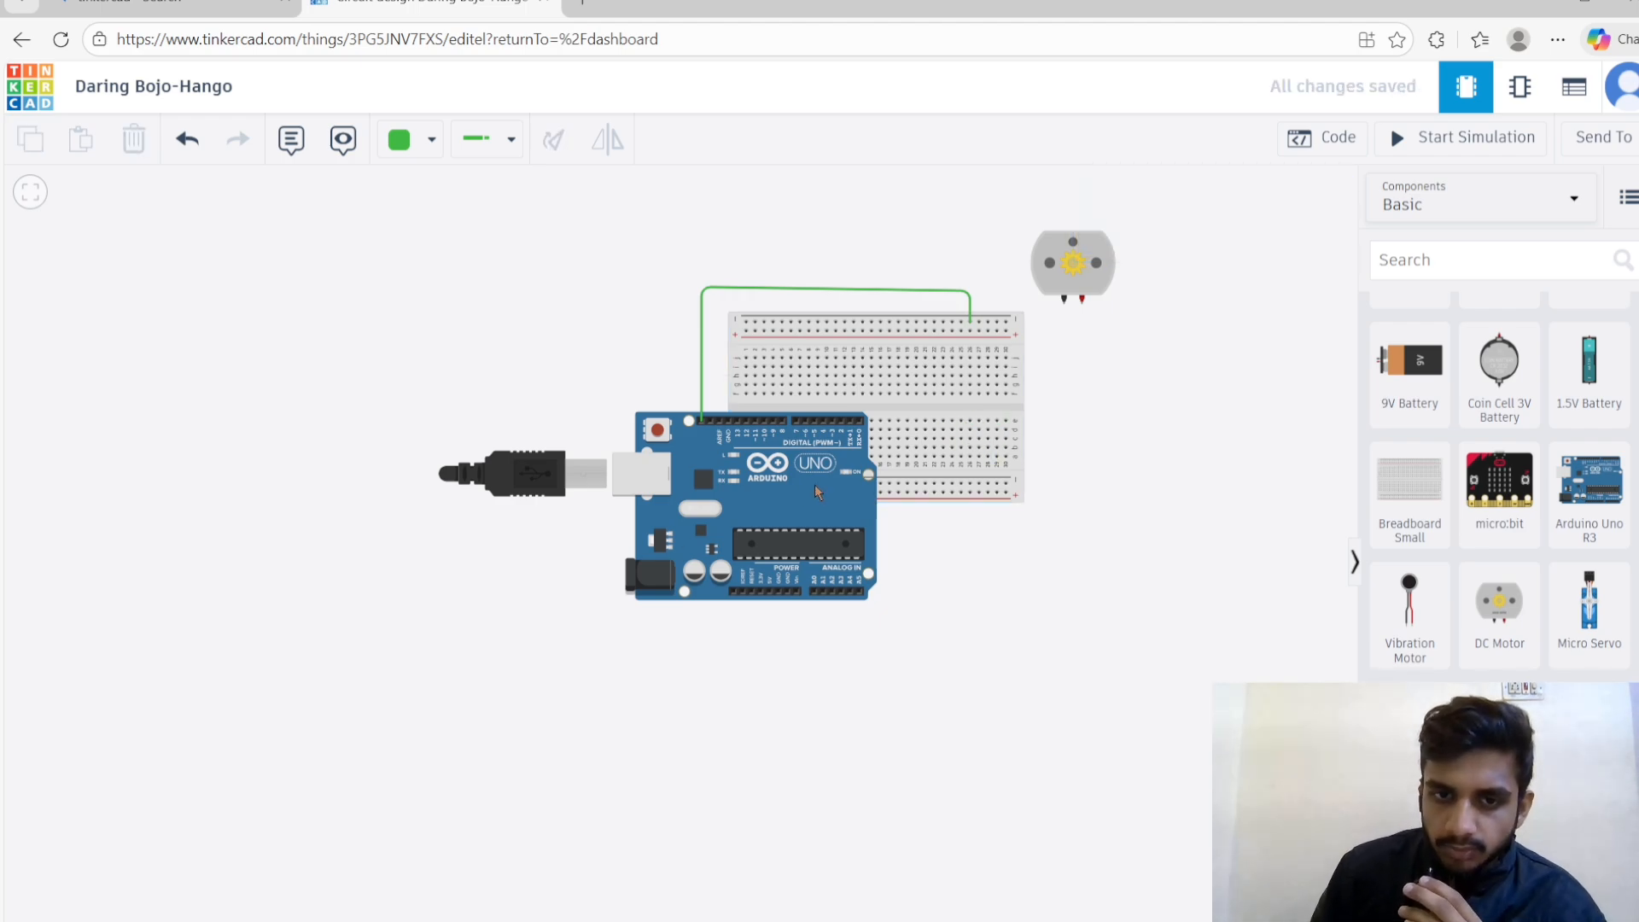
- Separate the overlapping boards by moving the Arduino Uno to the upper left and the breadboard down into the free space below the motor
drag(806, 493, 551, 360)
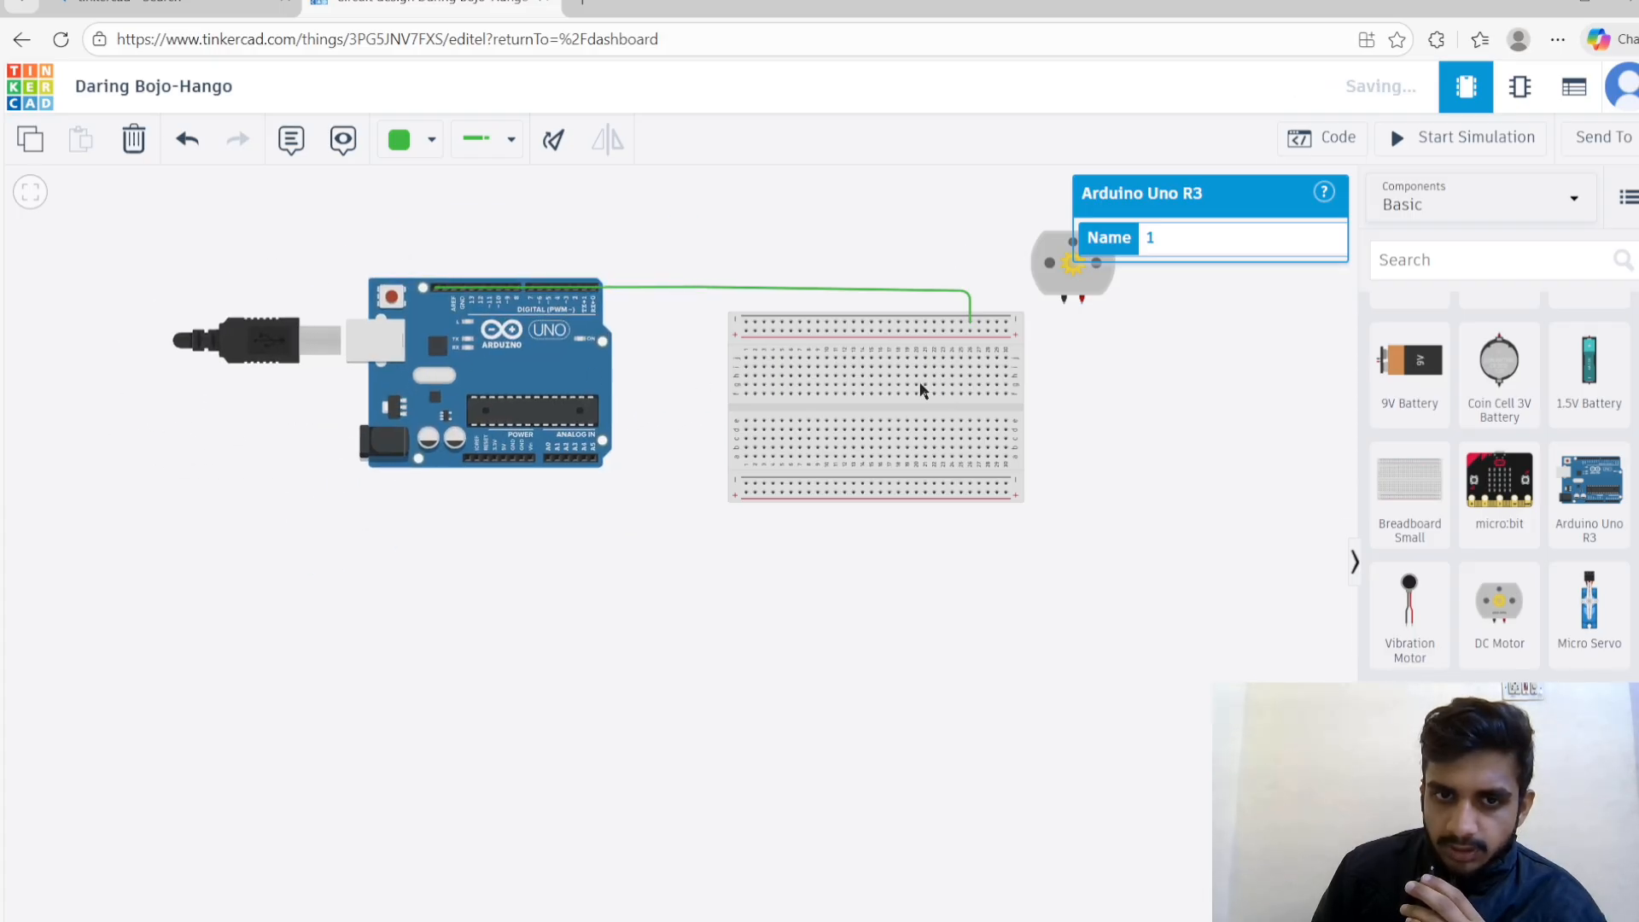
click(750, 411)
drag(749, 411, 717, 675)
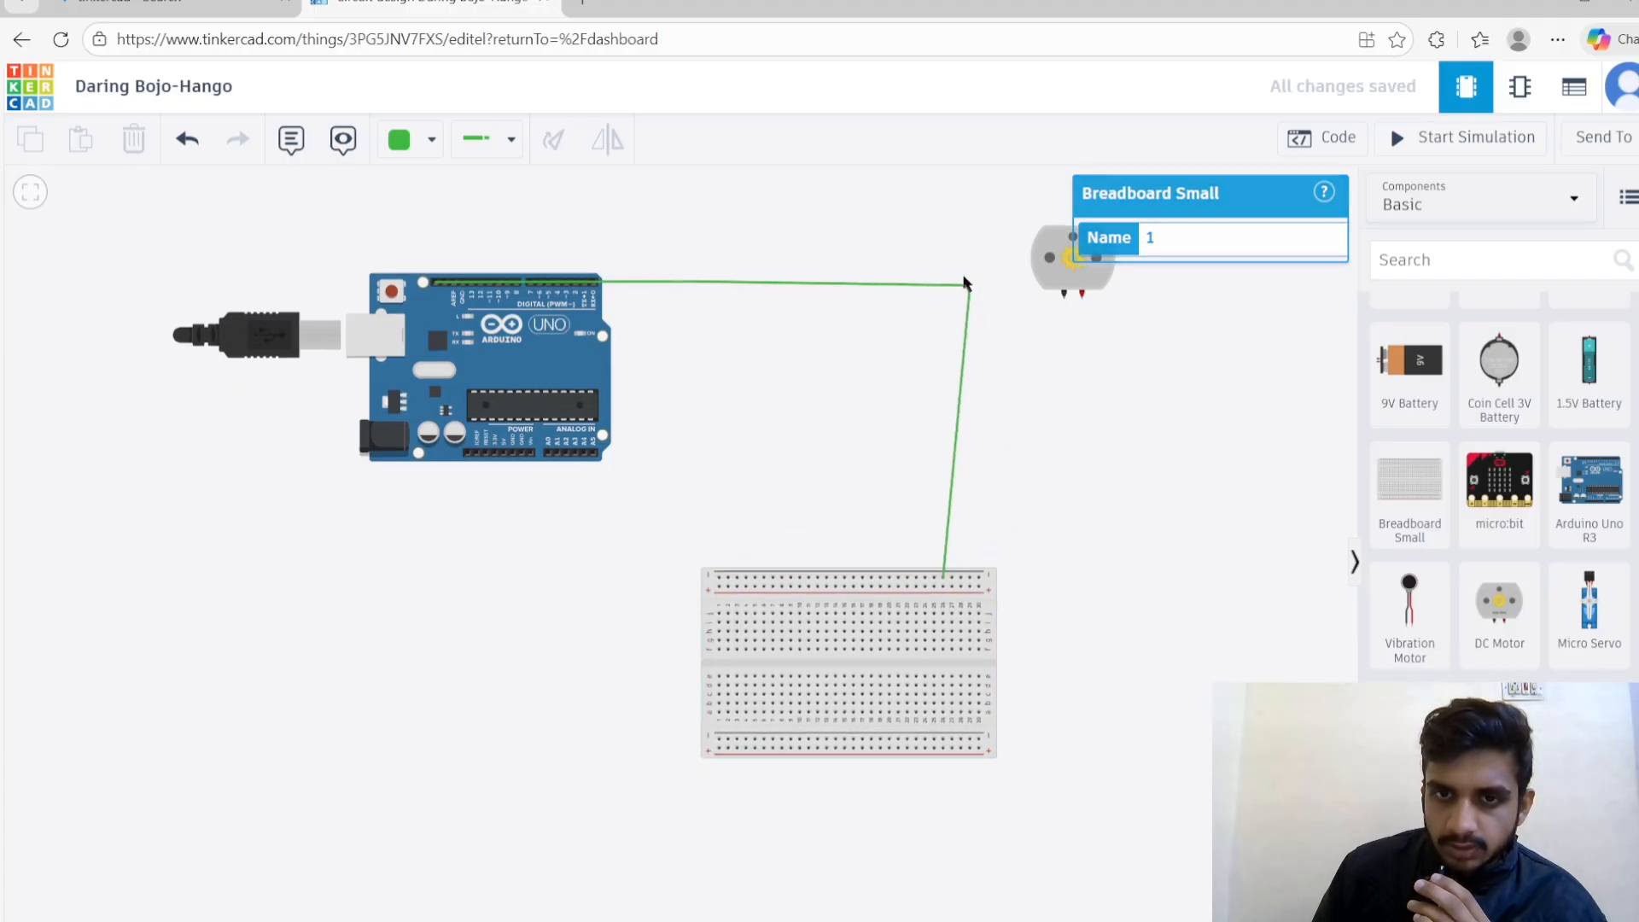
- Reroute the green wire by raising its long horizontal segment above the Arduino
drag(970, 314, 944, 295)
drag(841, 275, 746, 209)
click(262, 333)
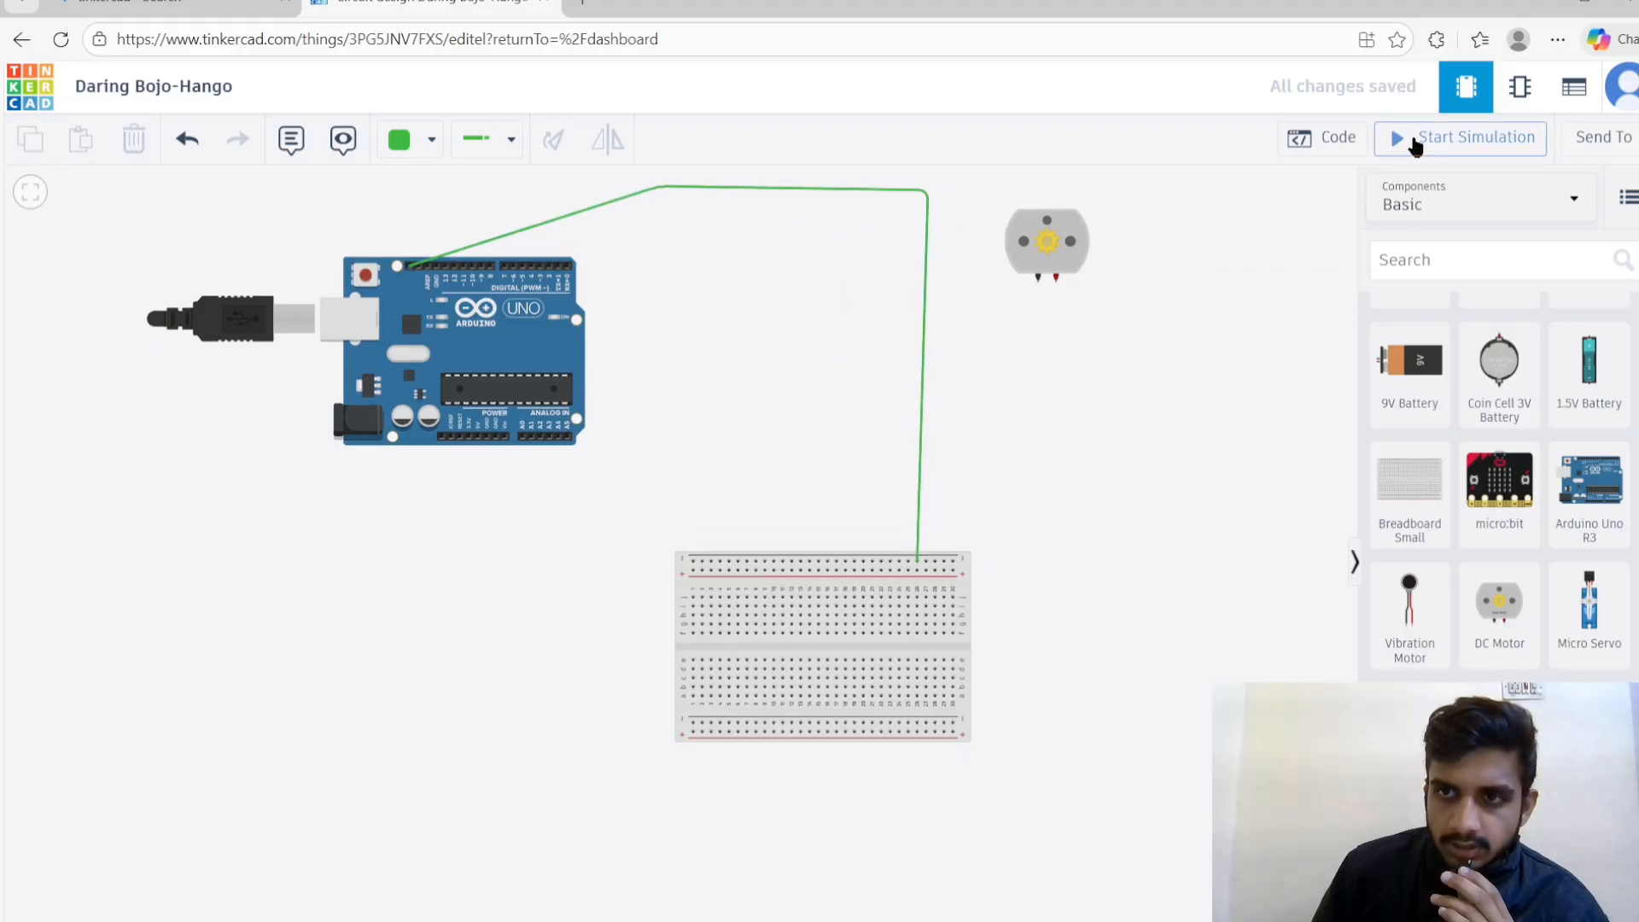
- Run the circuit simulation briefly and stop it
click(1397, 145)
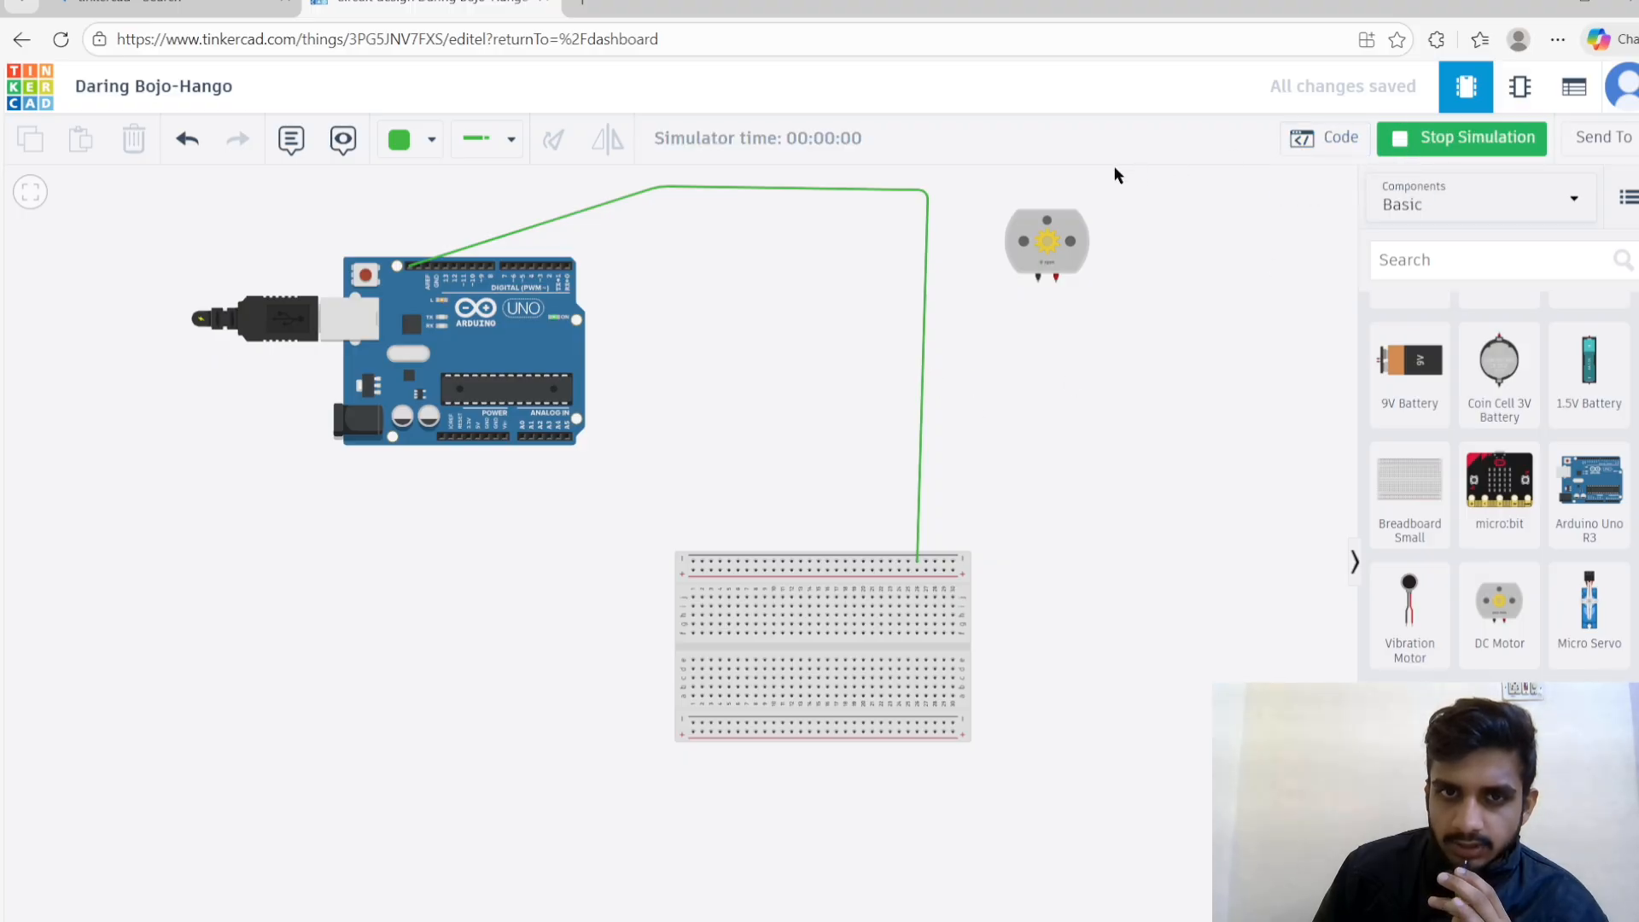
click(1437, 147)
- Look through the Arduino's output code blocks and the available code edit modes, and close the code editor
click(1347, 141)
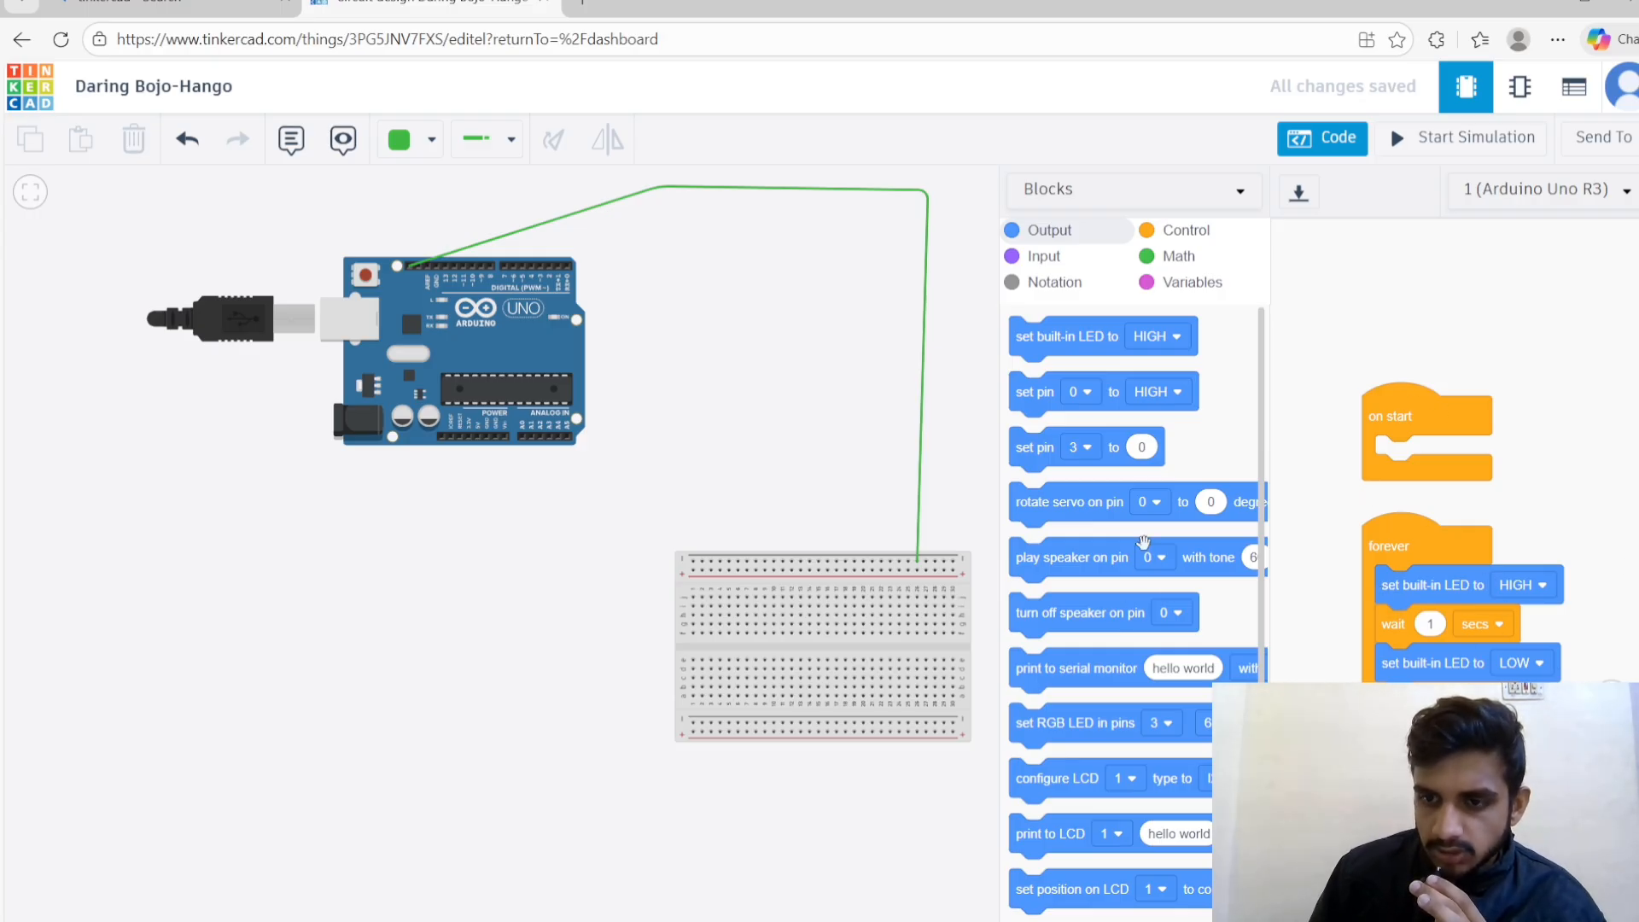
scroll(1139, 546, down, 3)
scroll(1126, 533, up, 3)
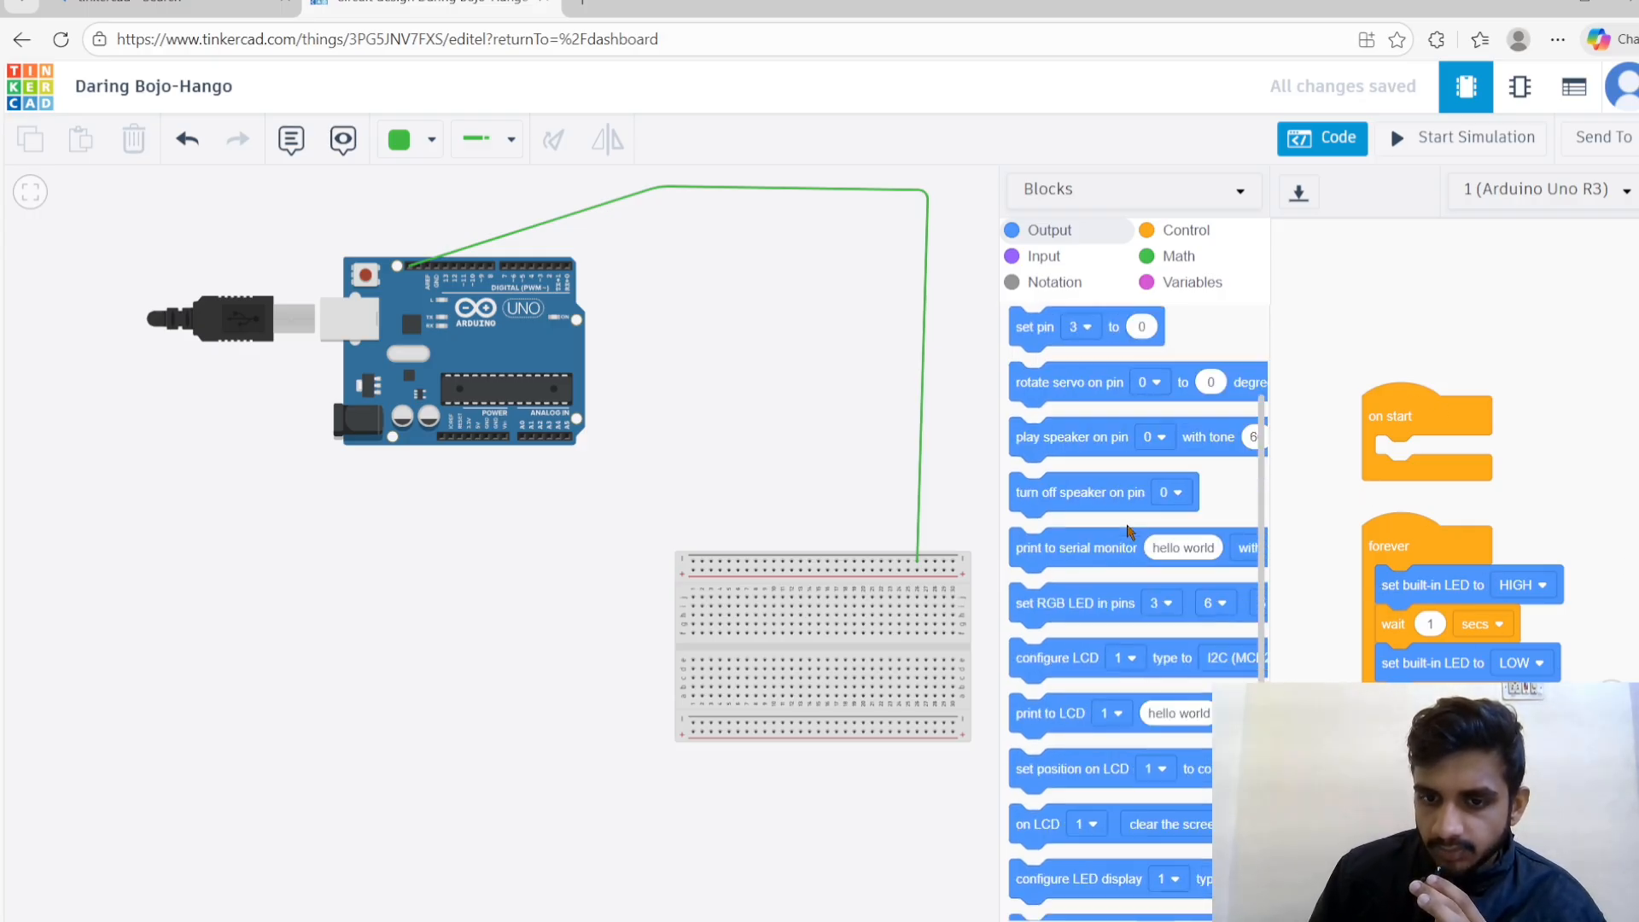
click(1232, 189)
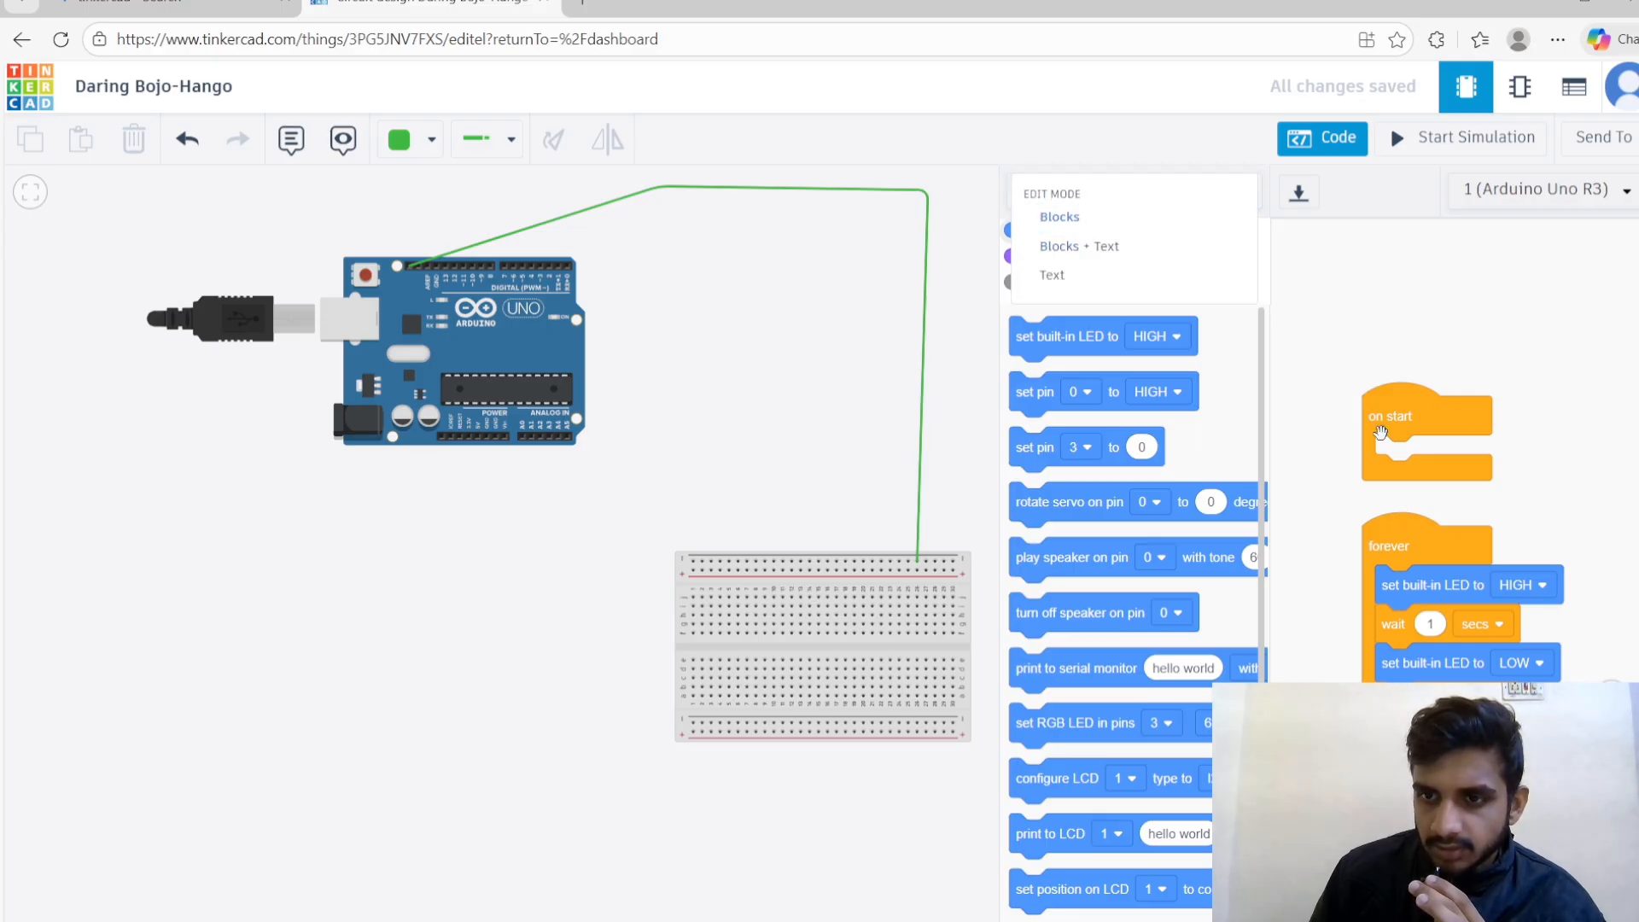
click(969, 367)
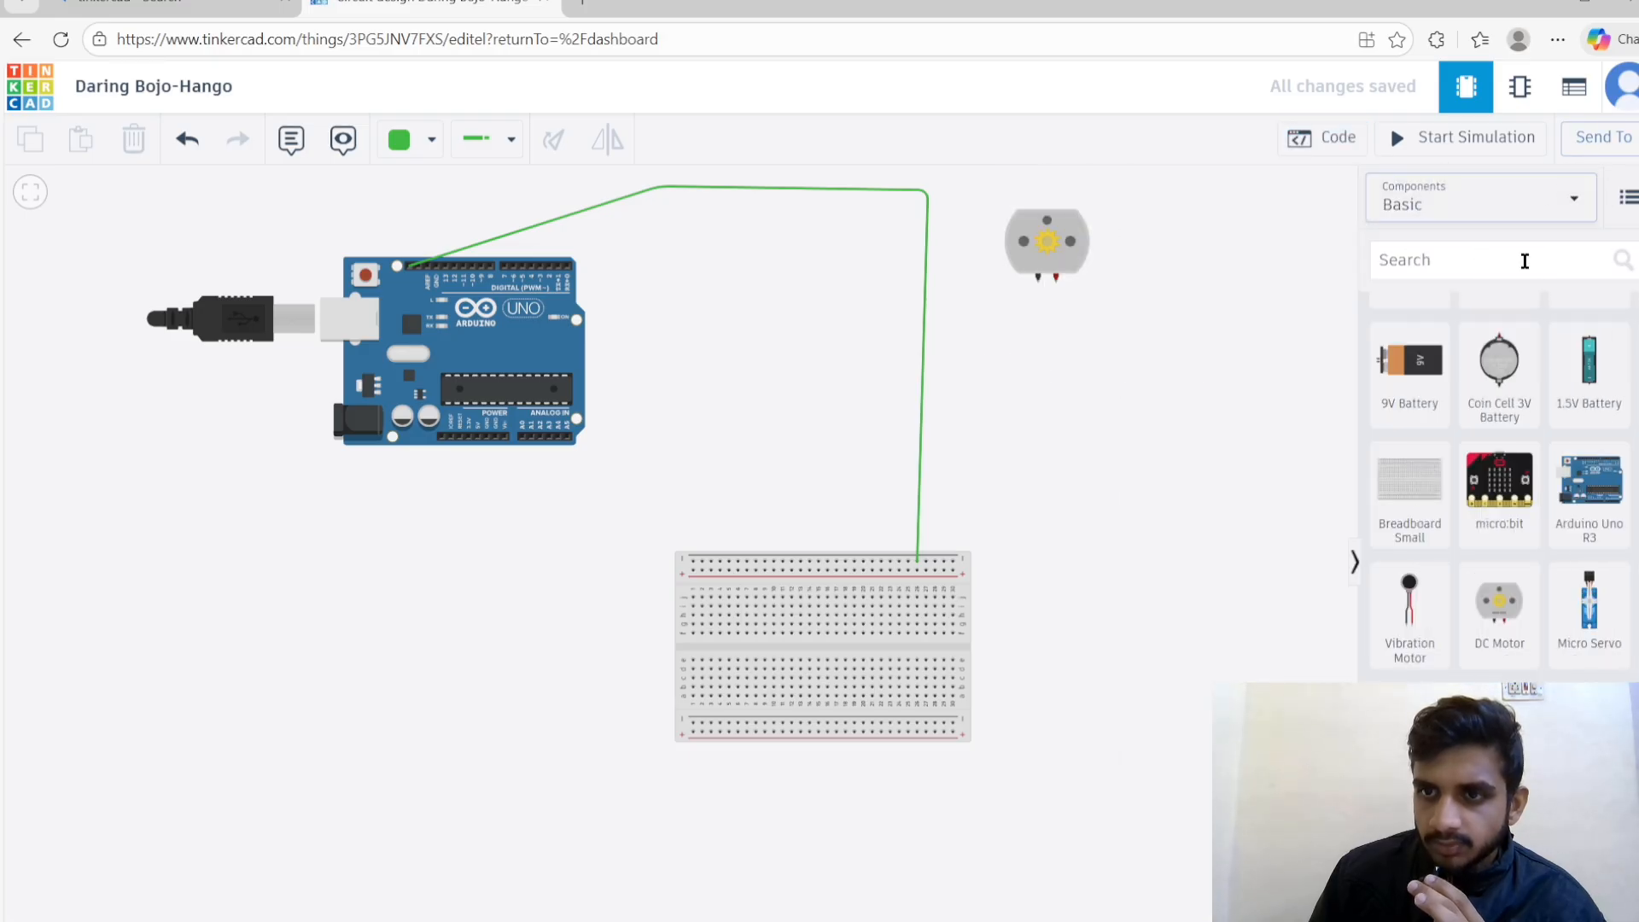
- Add a resistor on the breadboard's upper edge near its middle and set its resistance to 1.5 kΩ
click(1578, 209)
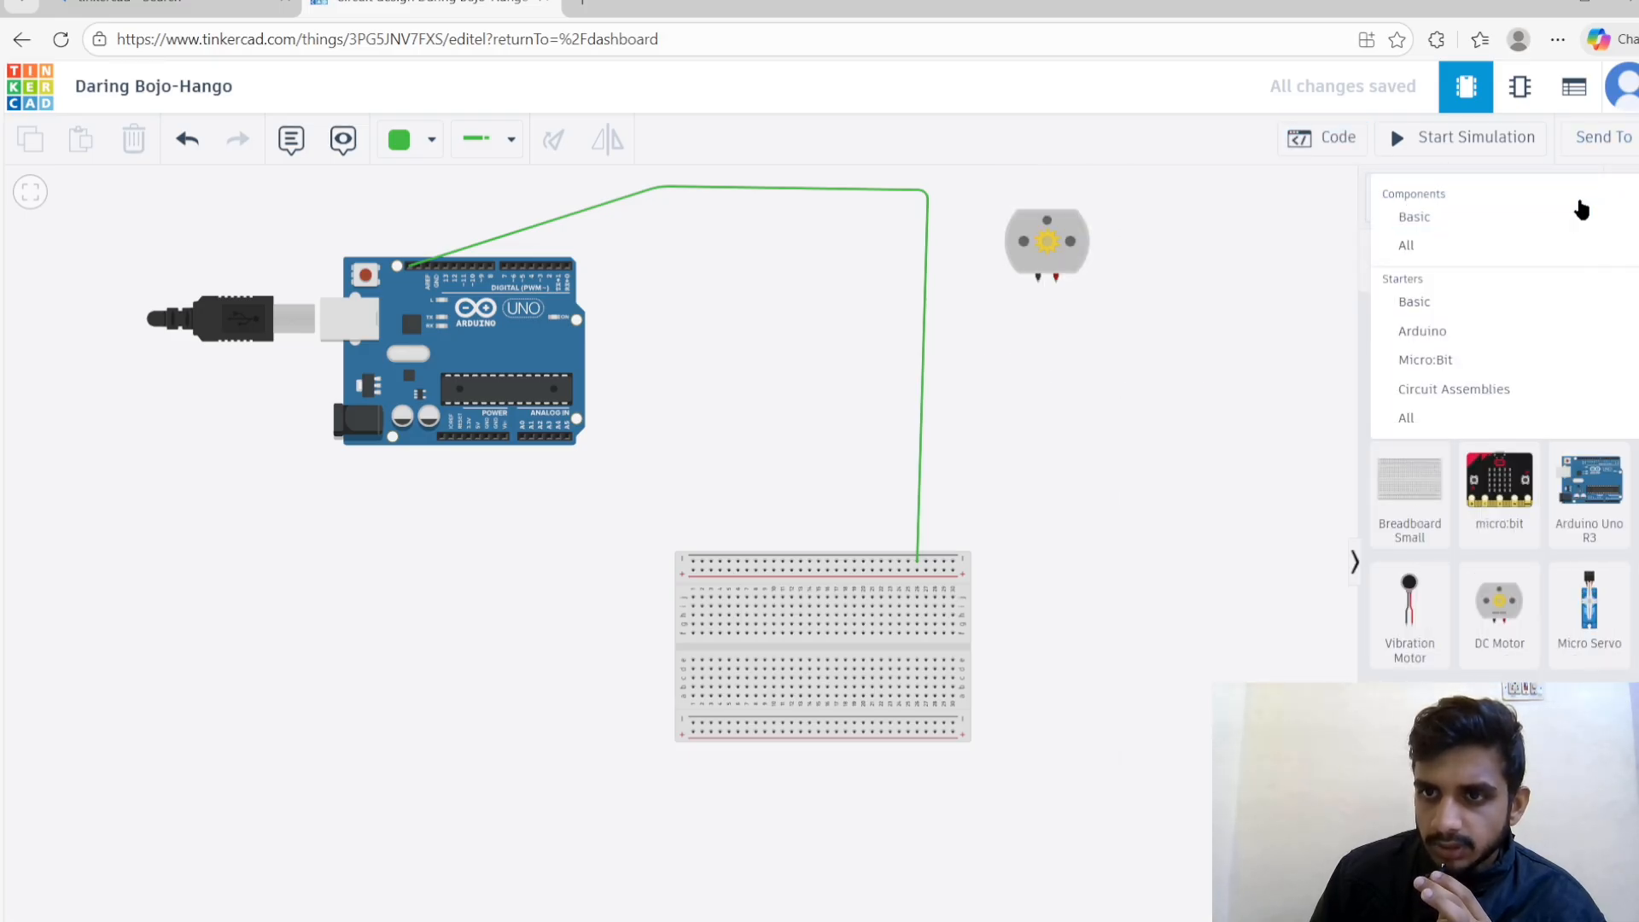
click(1201, 273)
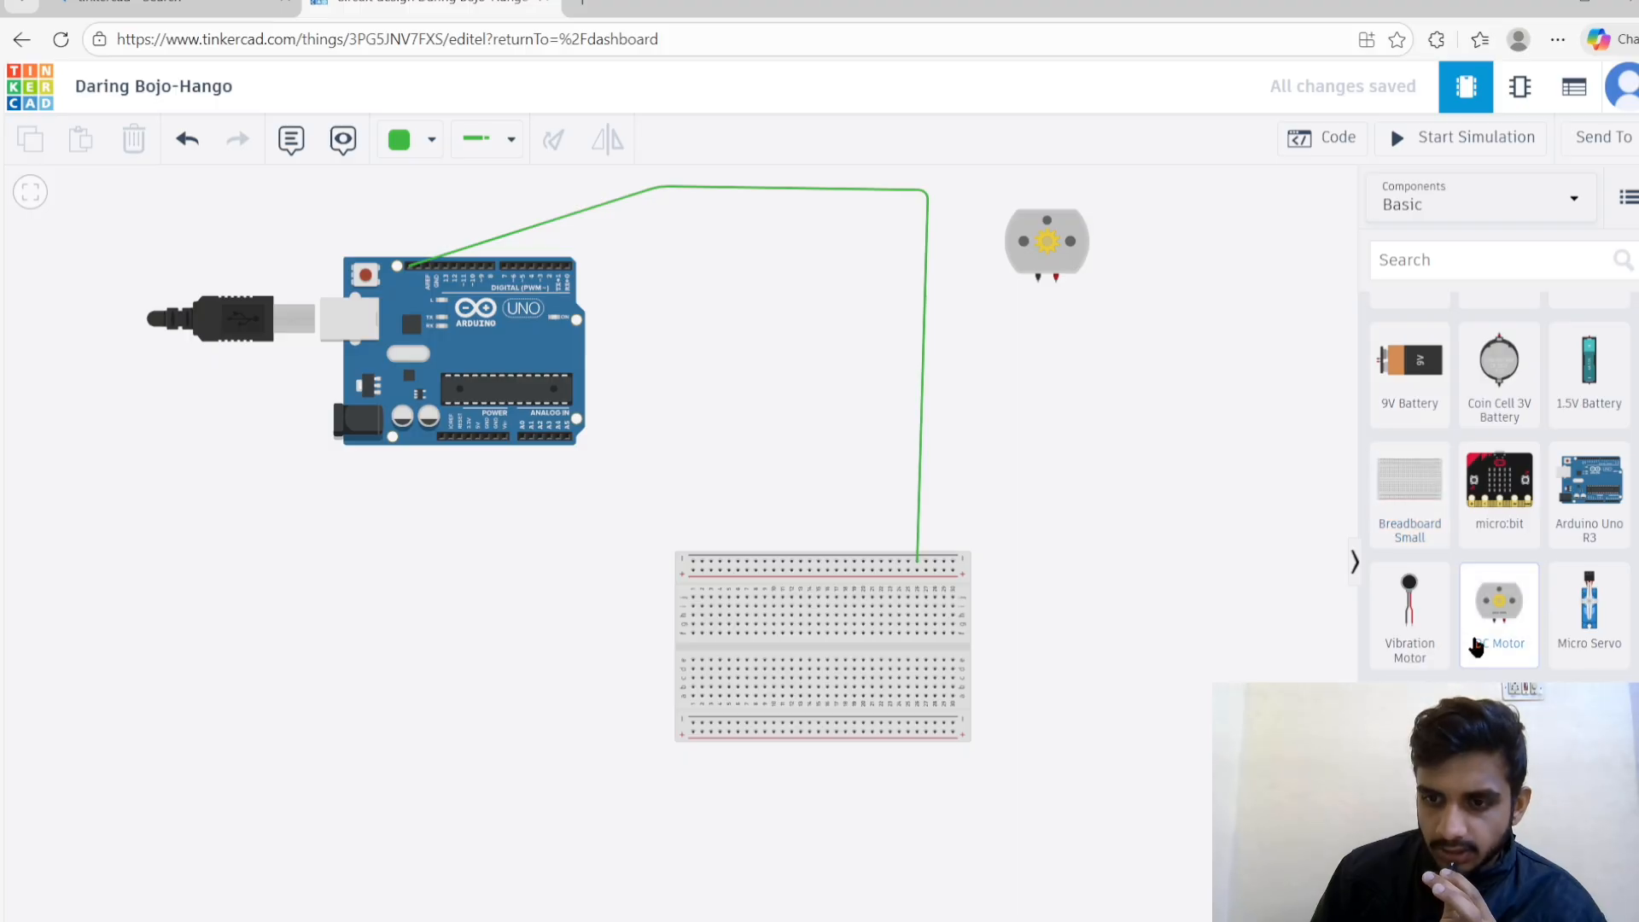
scroll(1474, 640, down, 3)
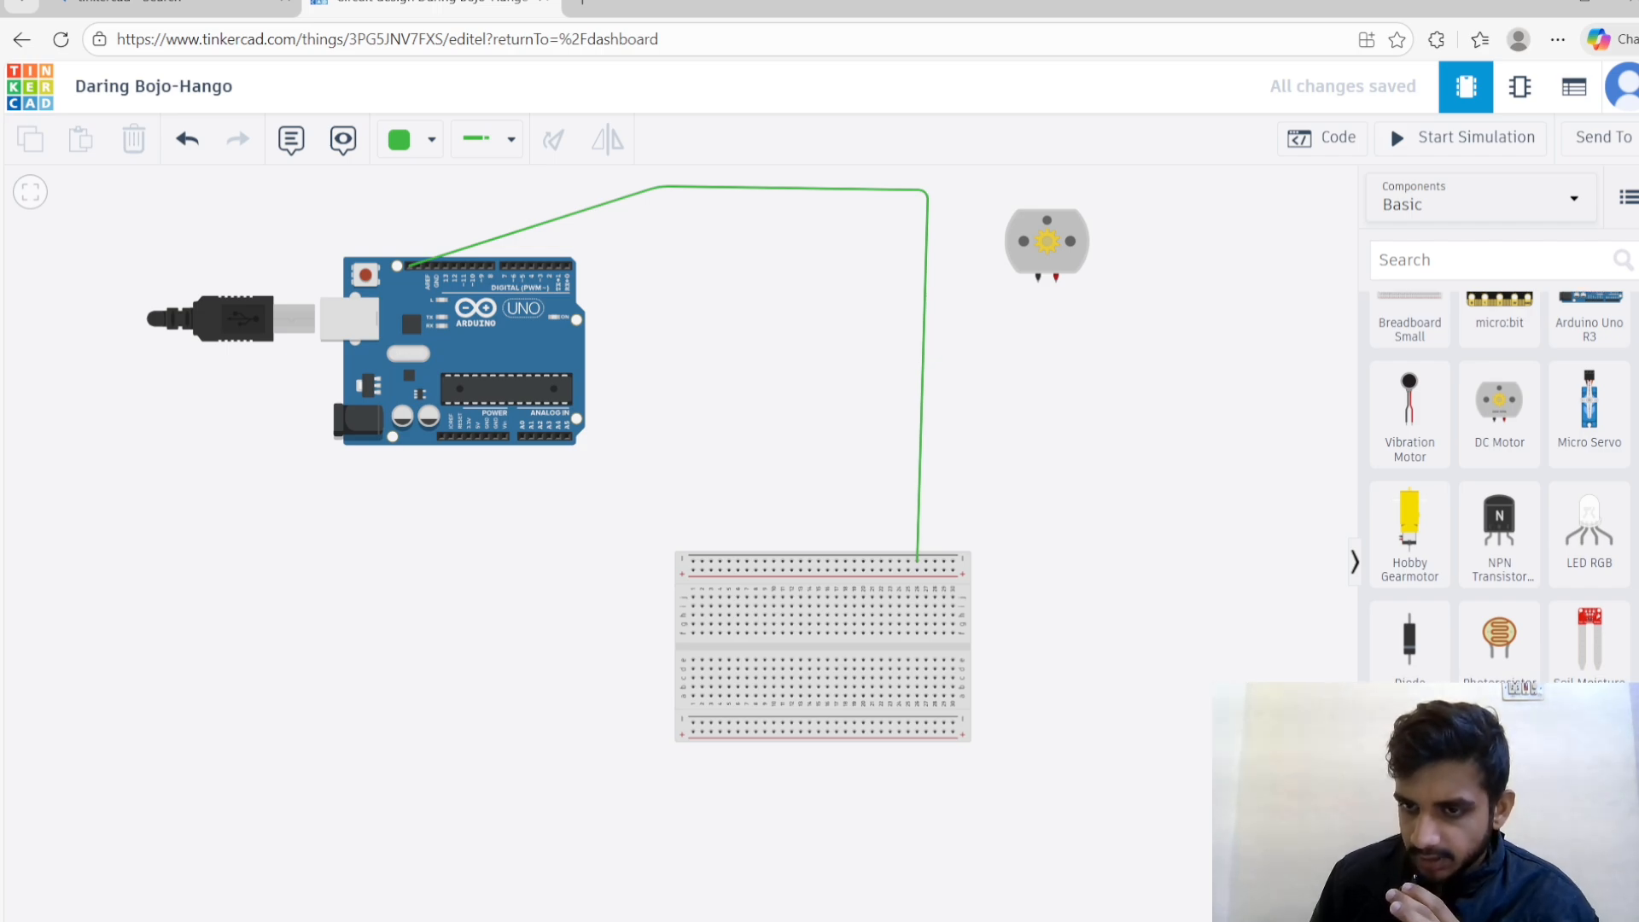
scroll(1499, 477, up, 3)
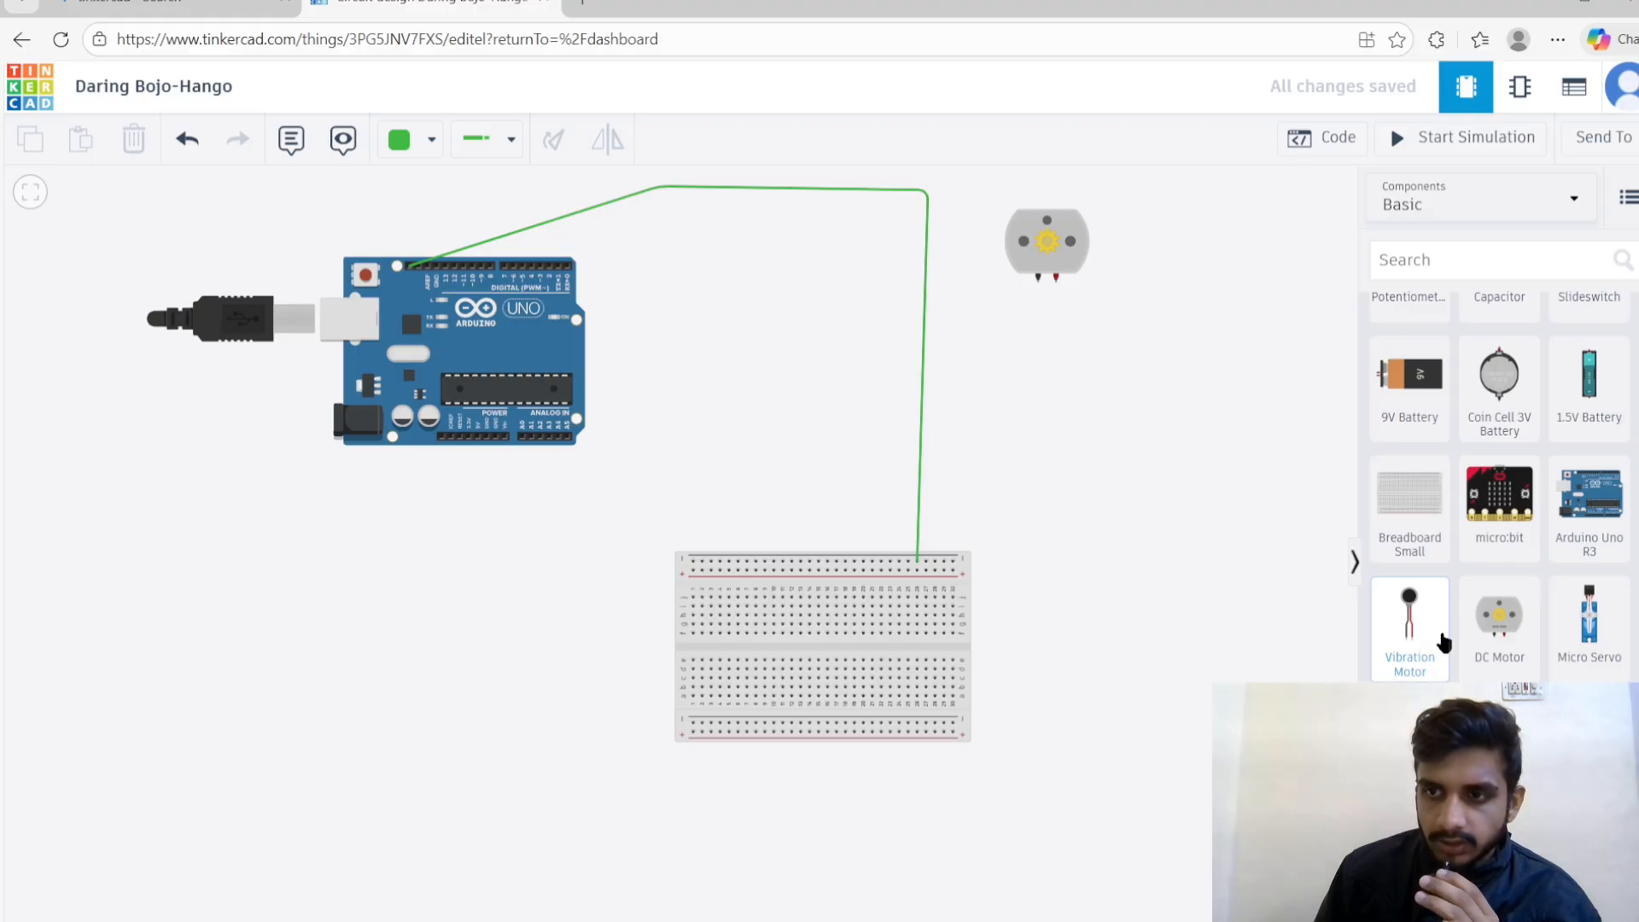
scroll(1485, 631, up, 3)
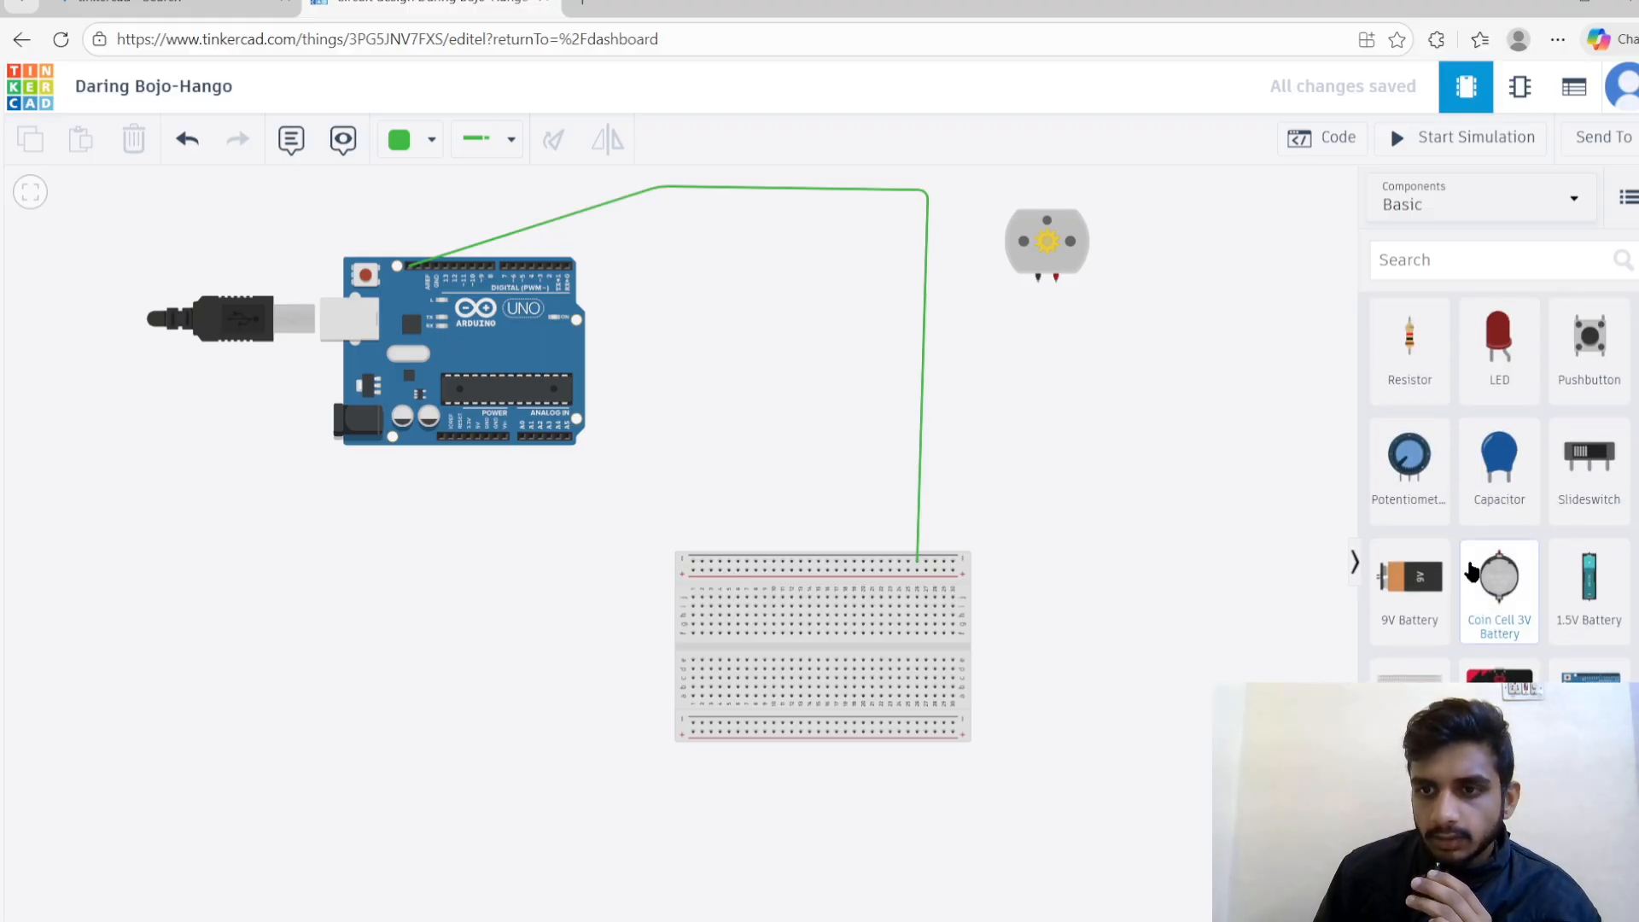
click(1419, 360)
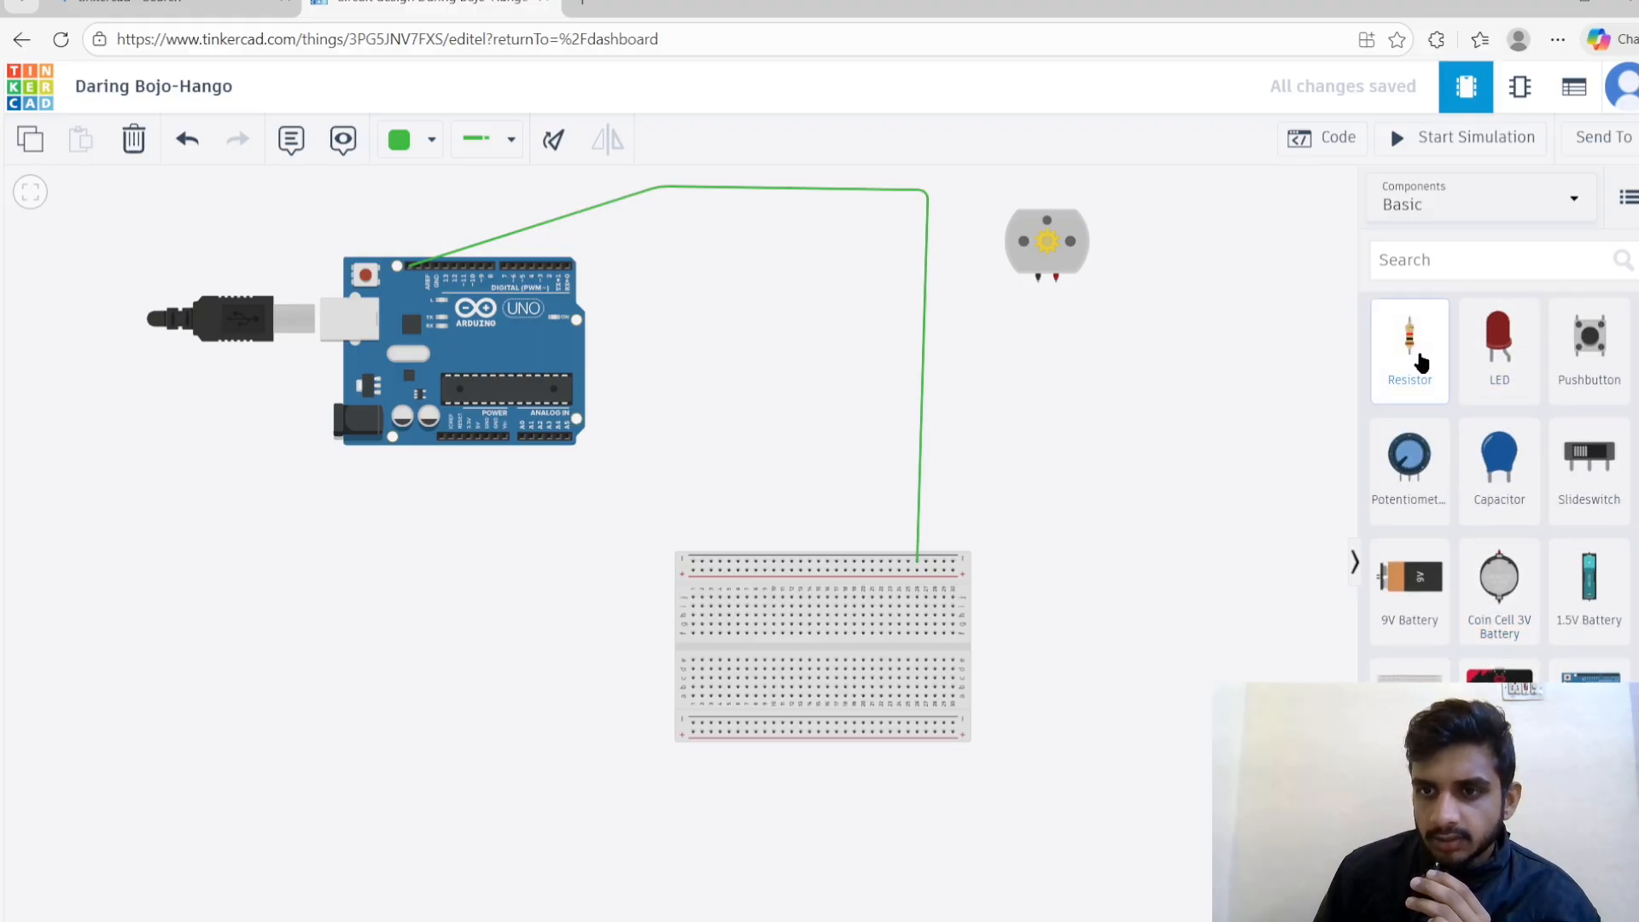
drag(1419, 361, 818, 549)
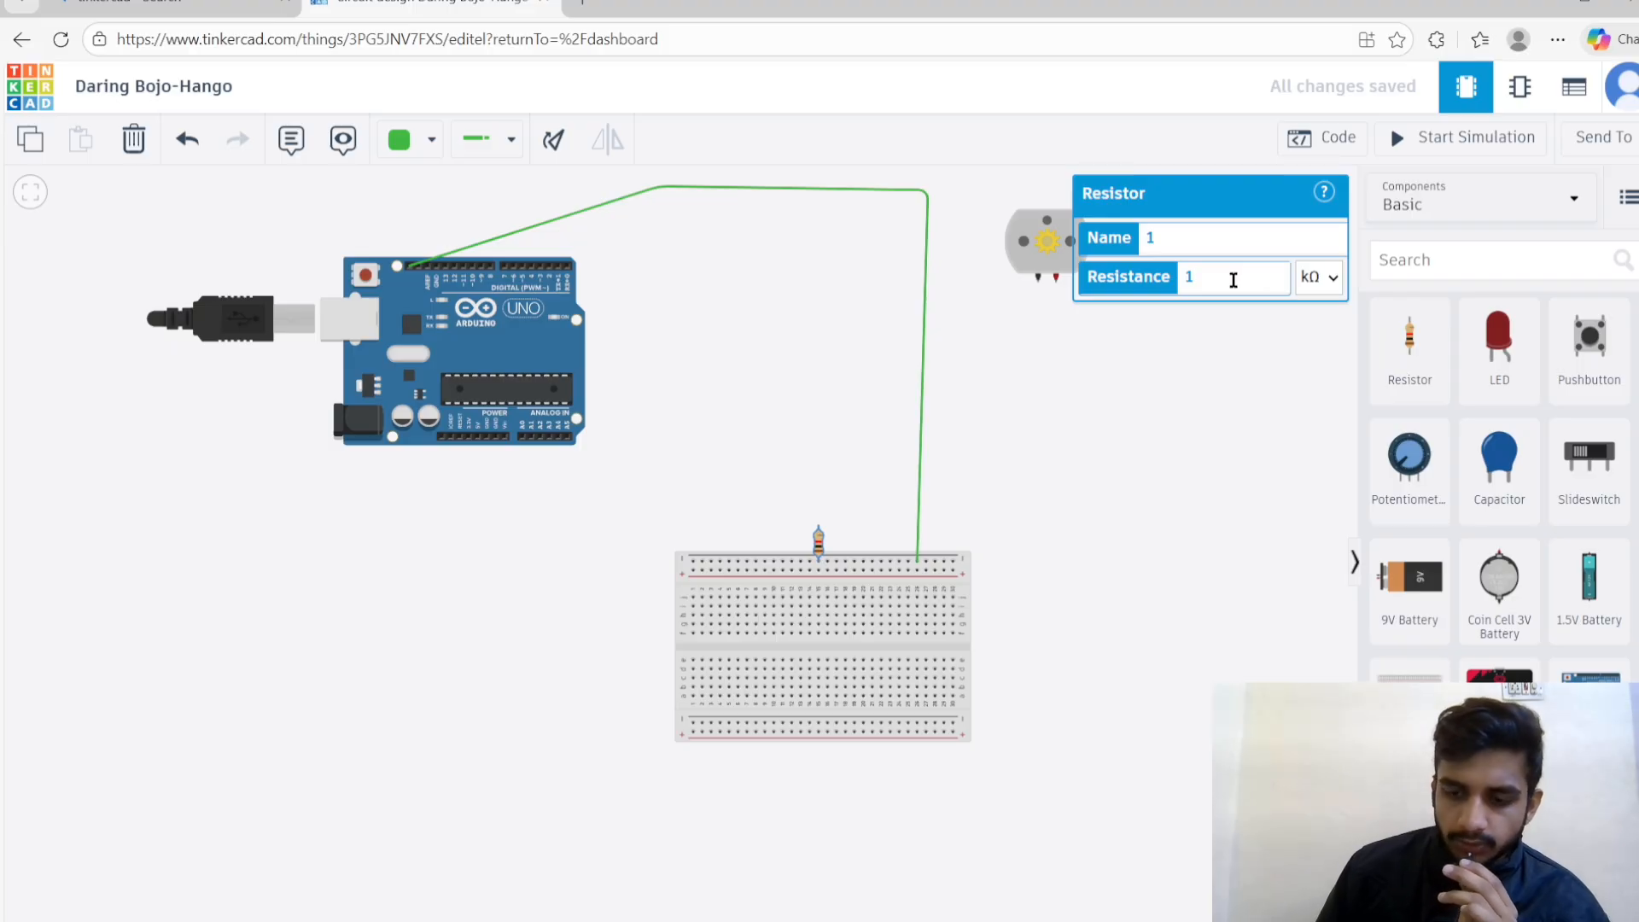
text(5)
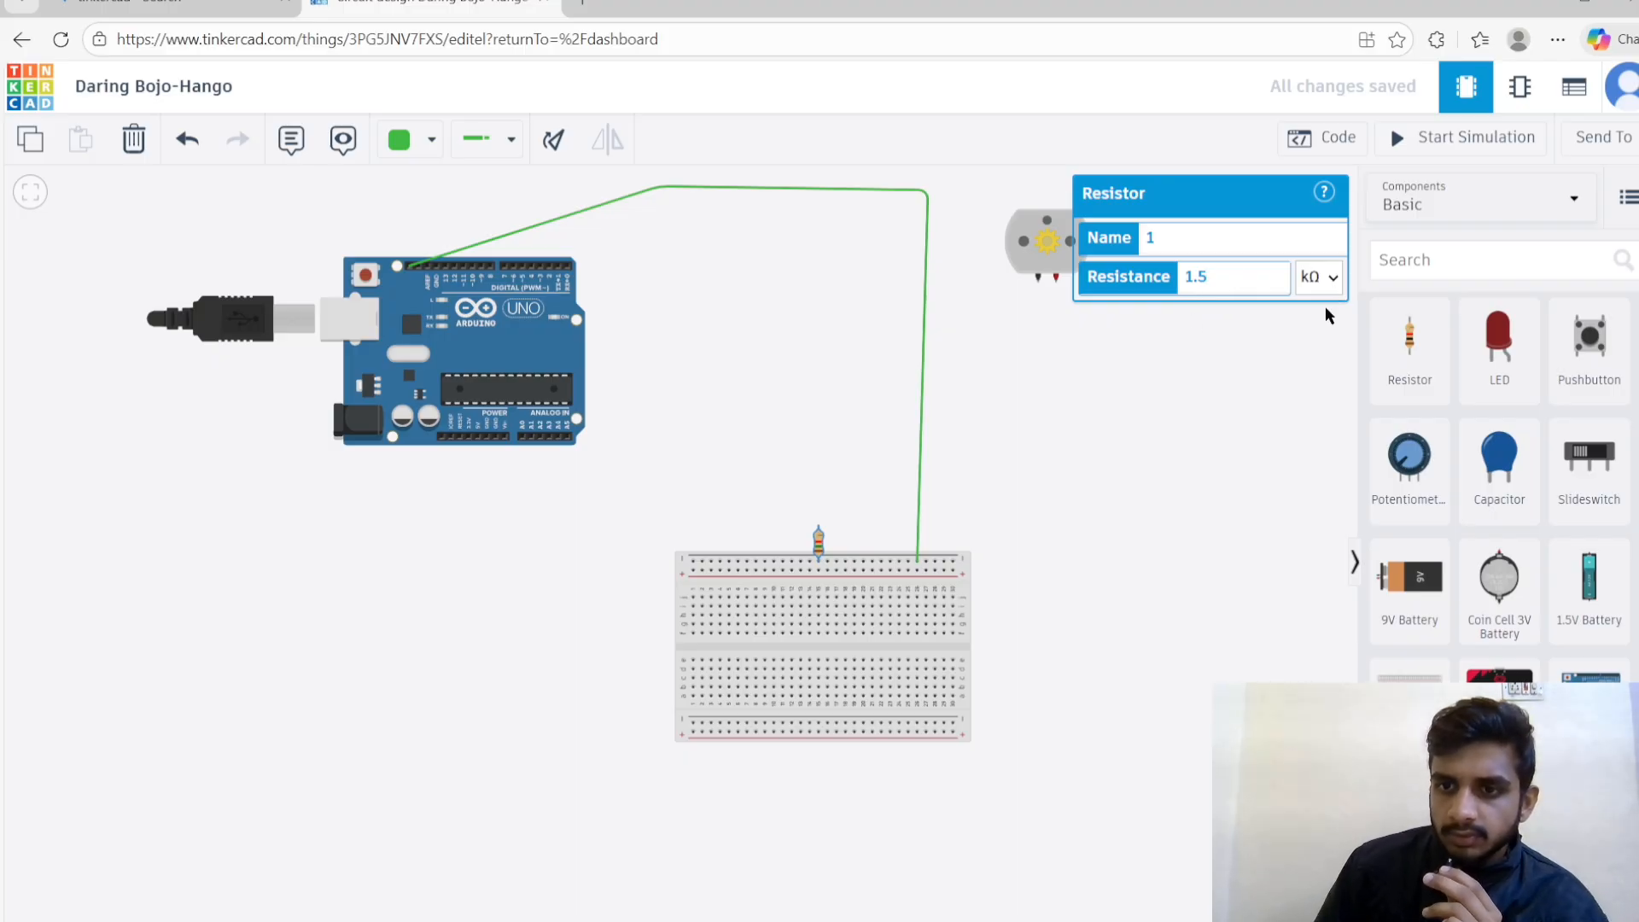
click(1077, 475)
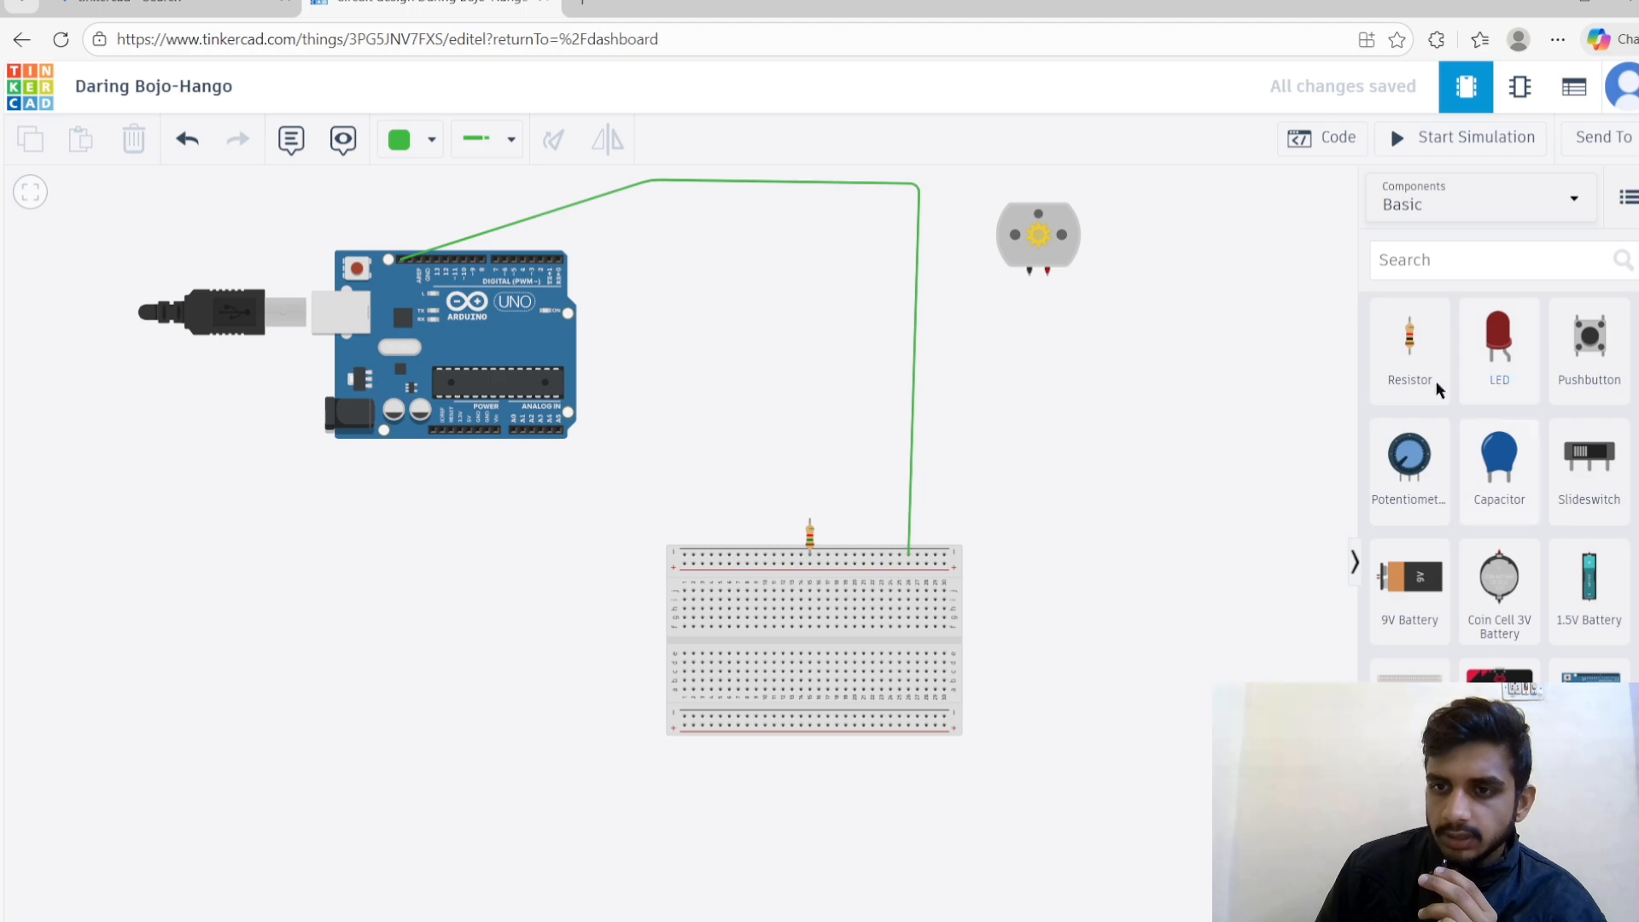
- Add a second resistor in the free space between the Arduino and the breadboard and set its resistance to 5 kΩ
click(1410, 367)
drag(1409, 367, 726, 457)
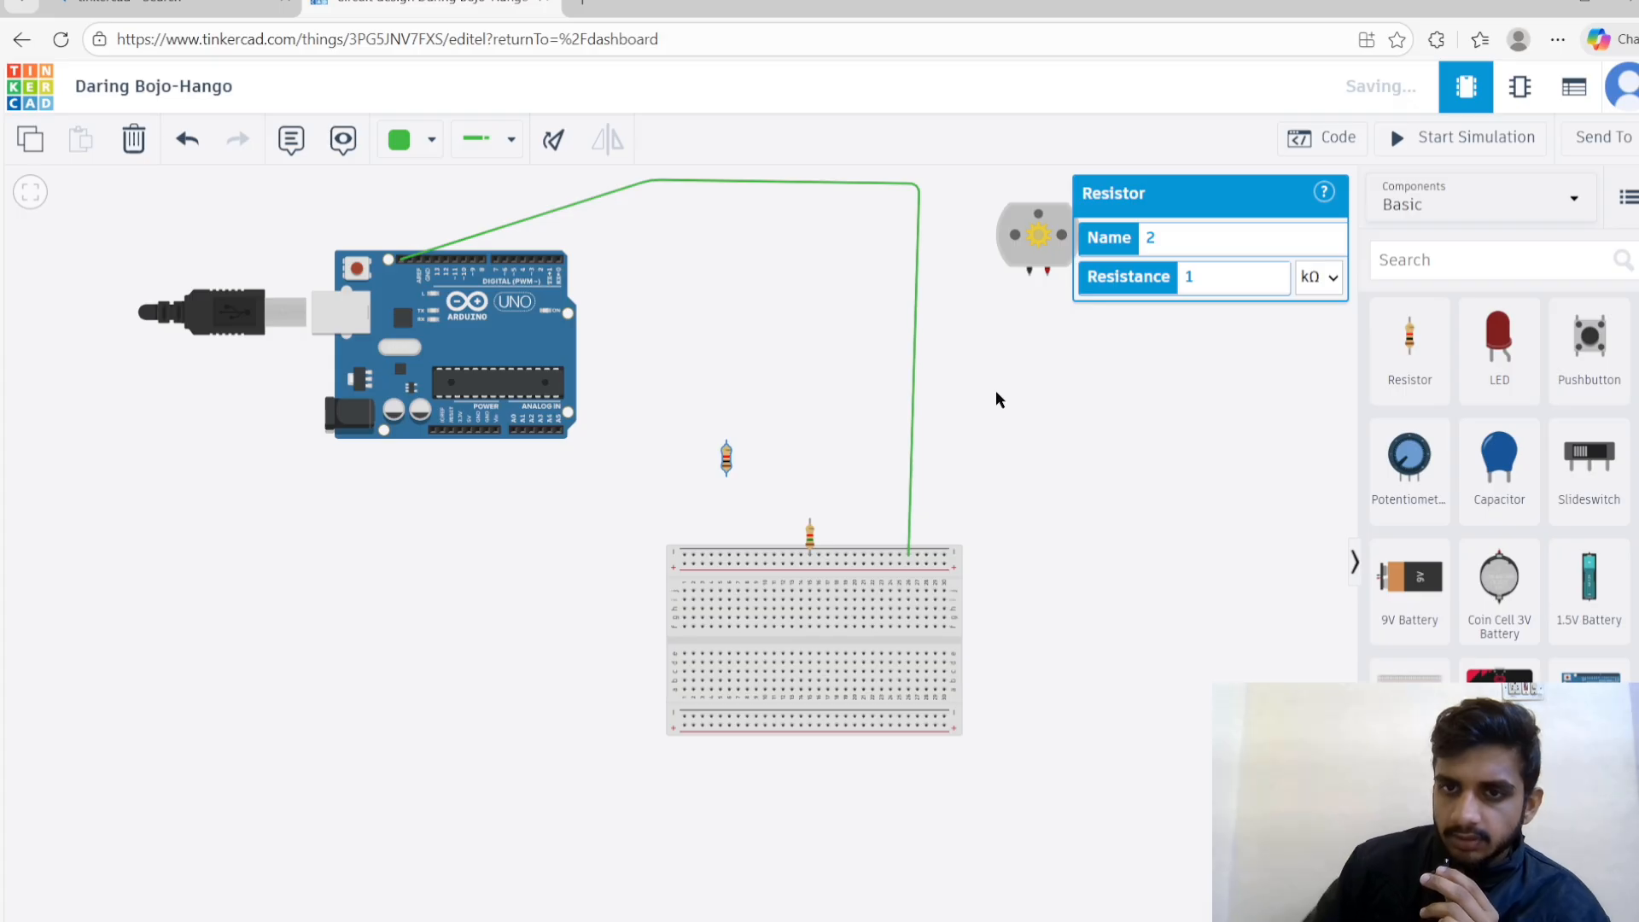
click(1206, 279)
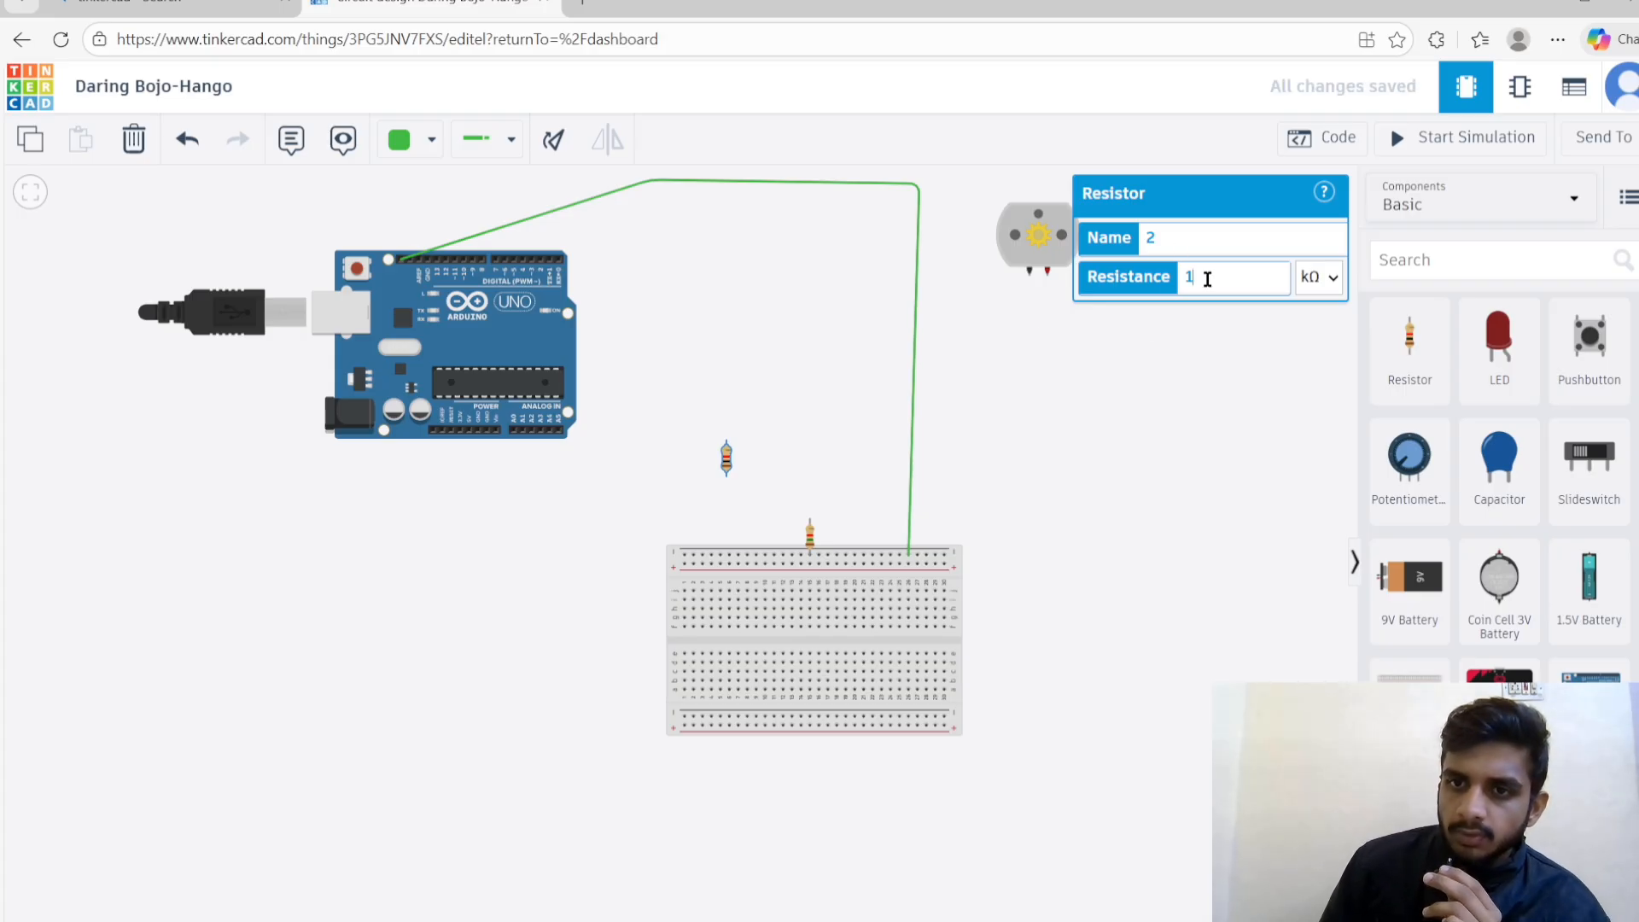
key(BackSpace)
text(5)
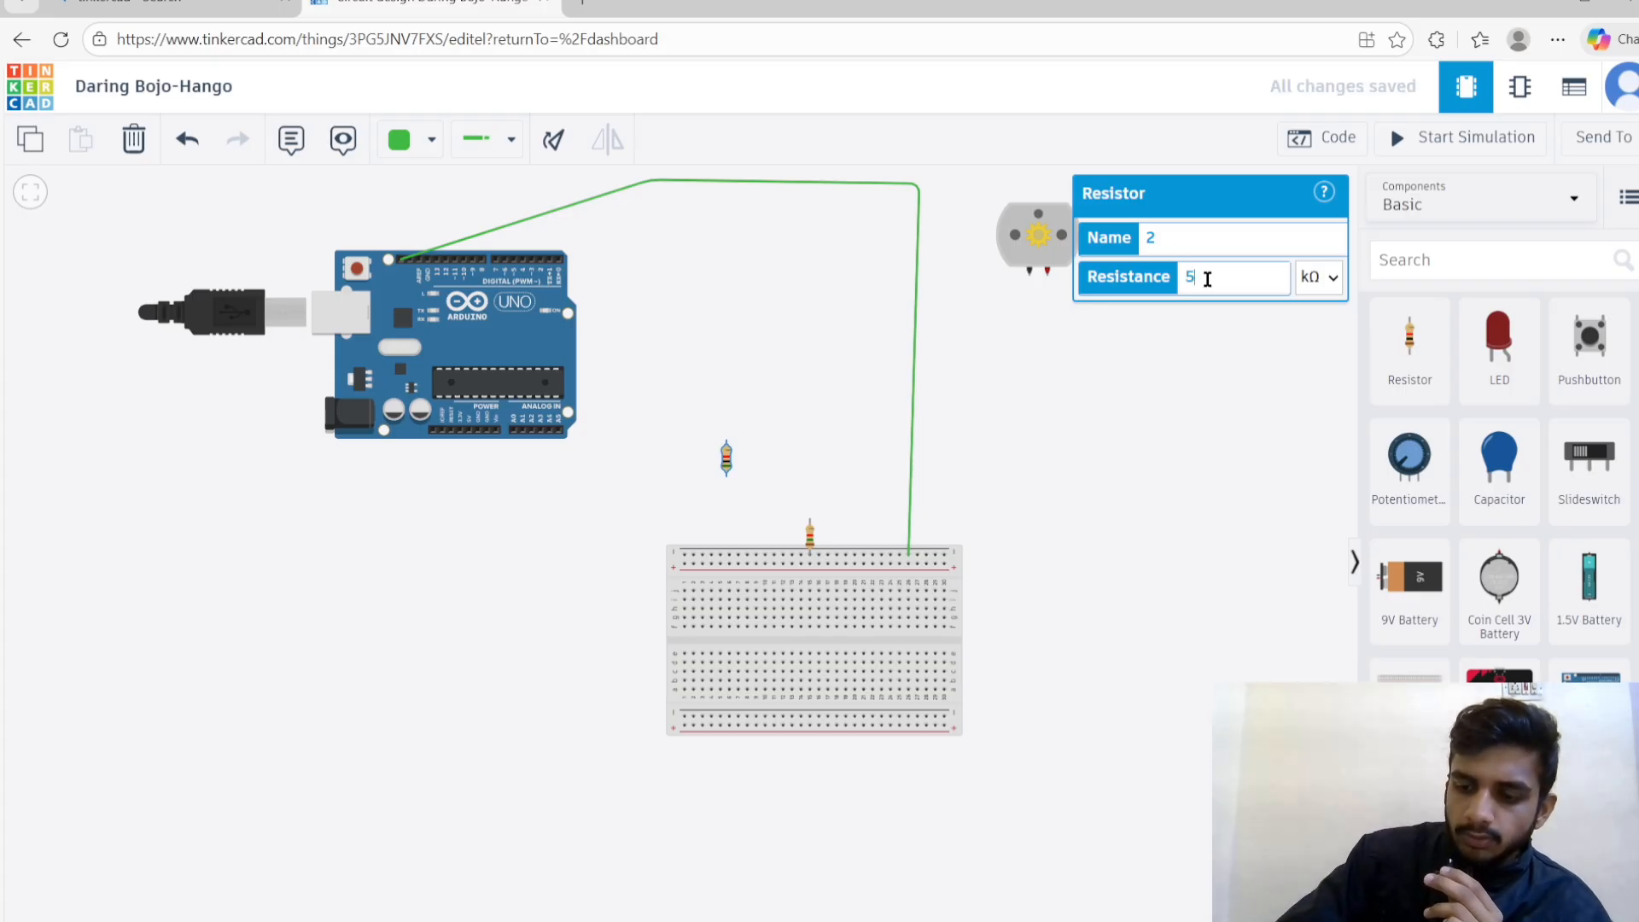
click(1227, 385)
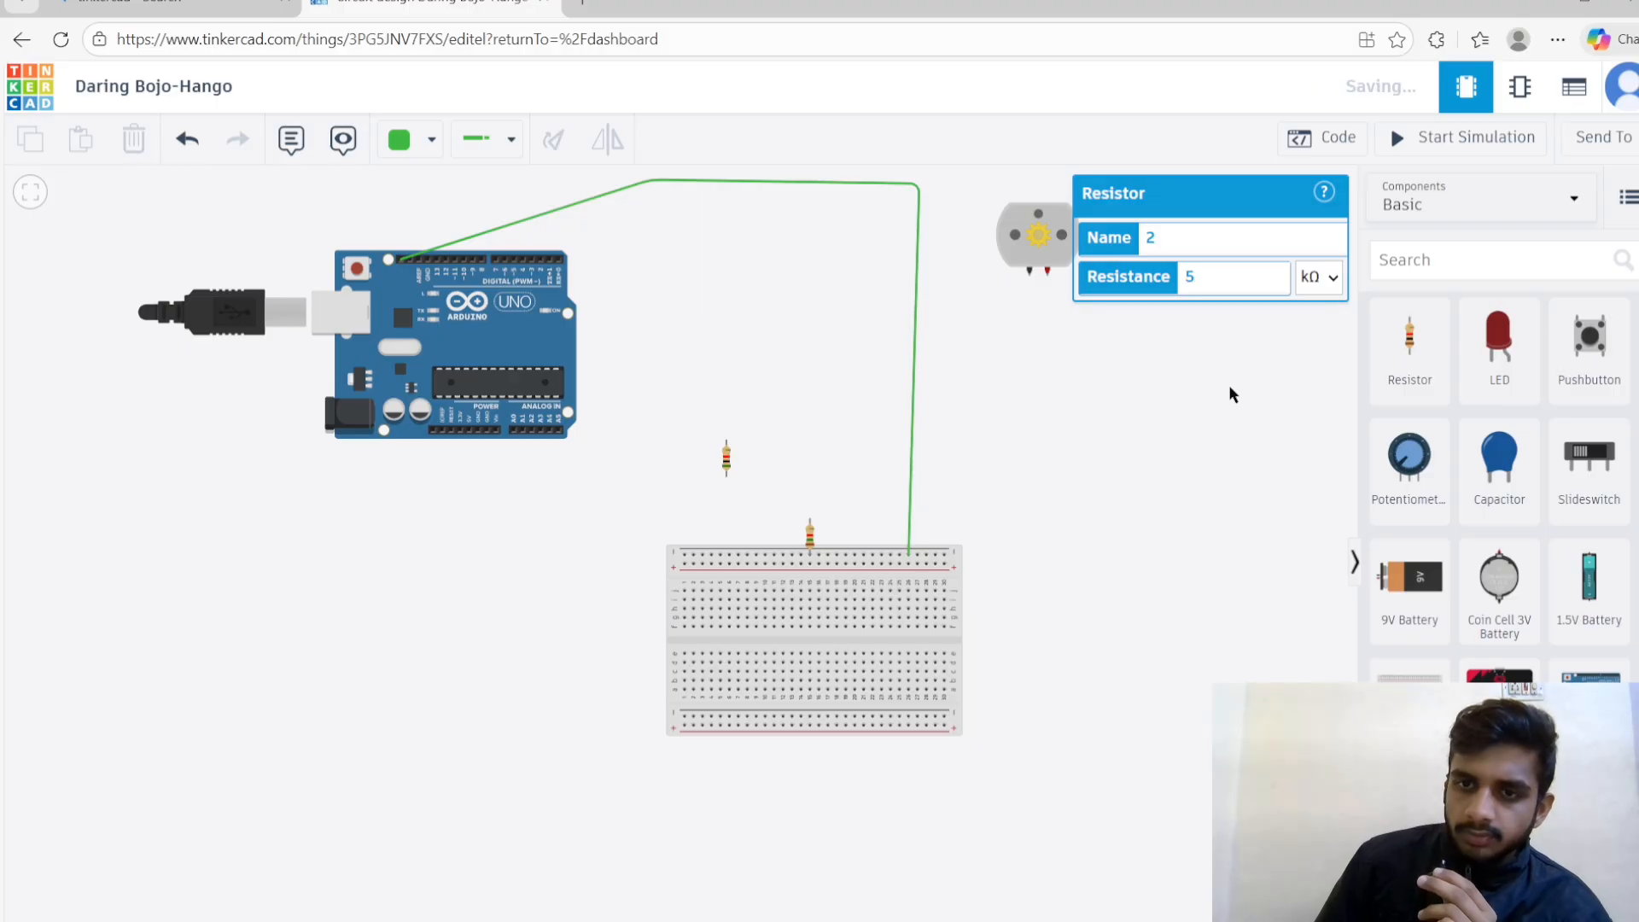
- Add a 9V battery named 1 and place it in the free space beyond the breadboard's lower-right corner
drag(725, 476, 770, 450)
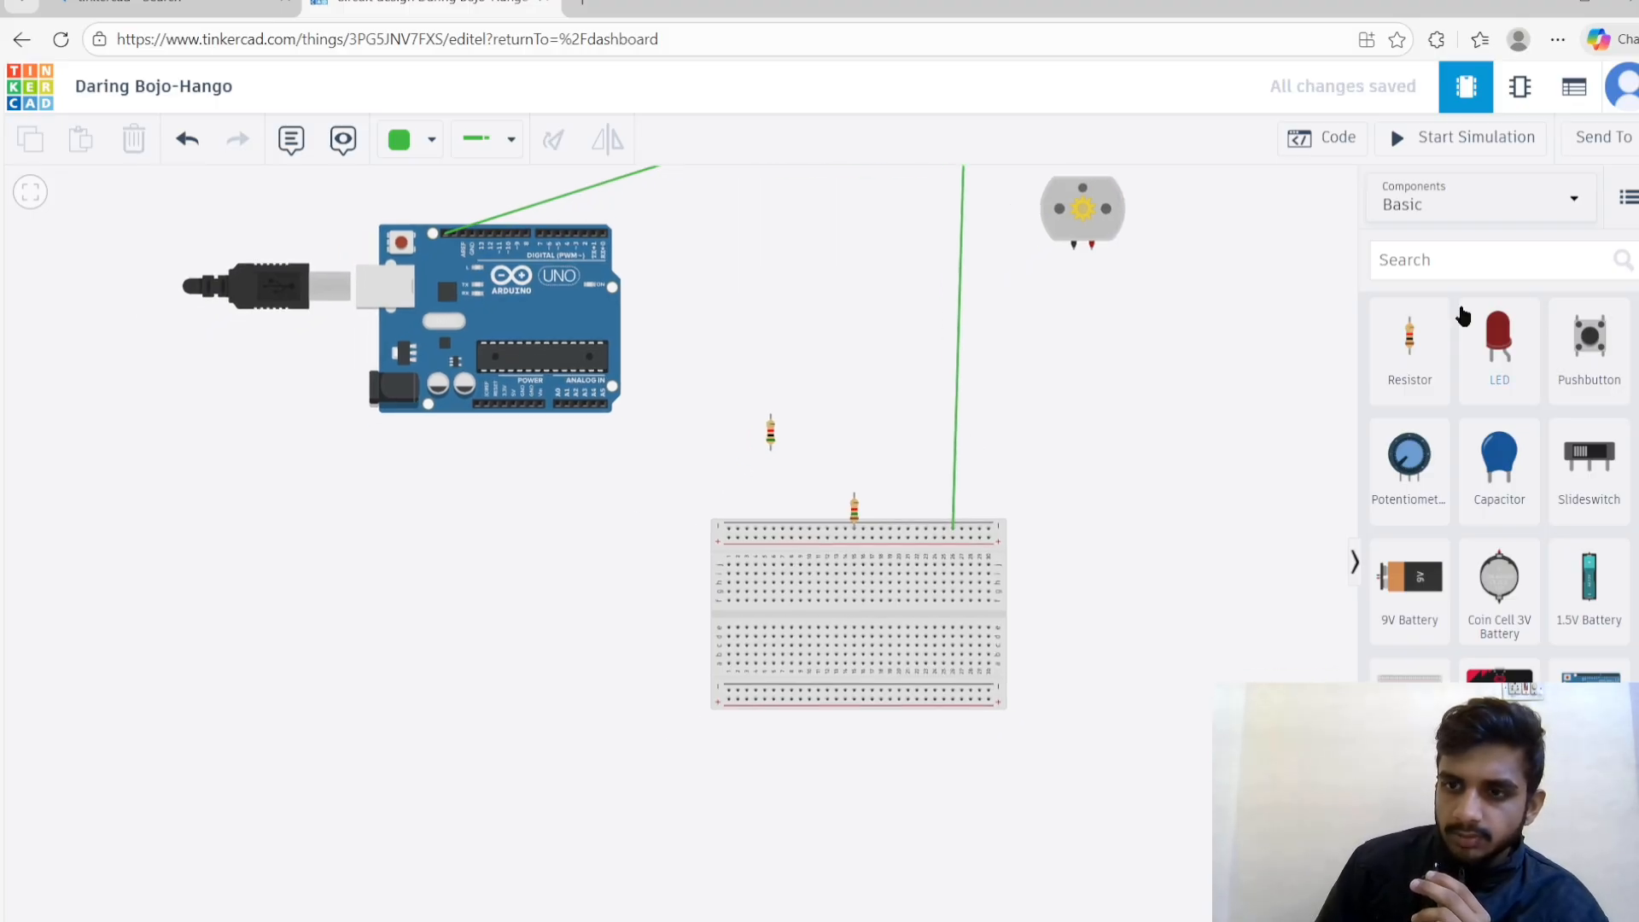
drag(1421, 616, 1034, 409)
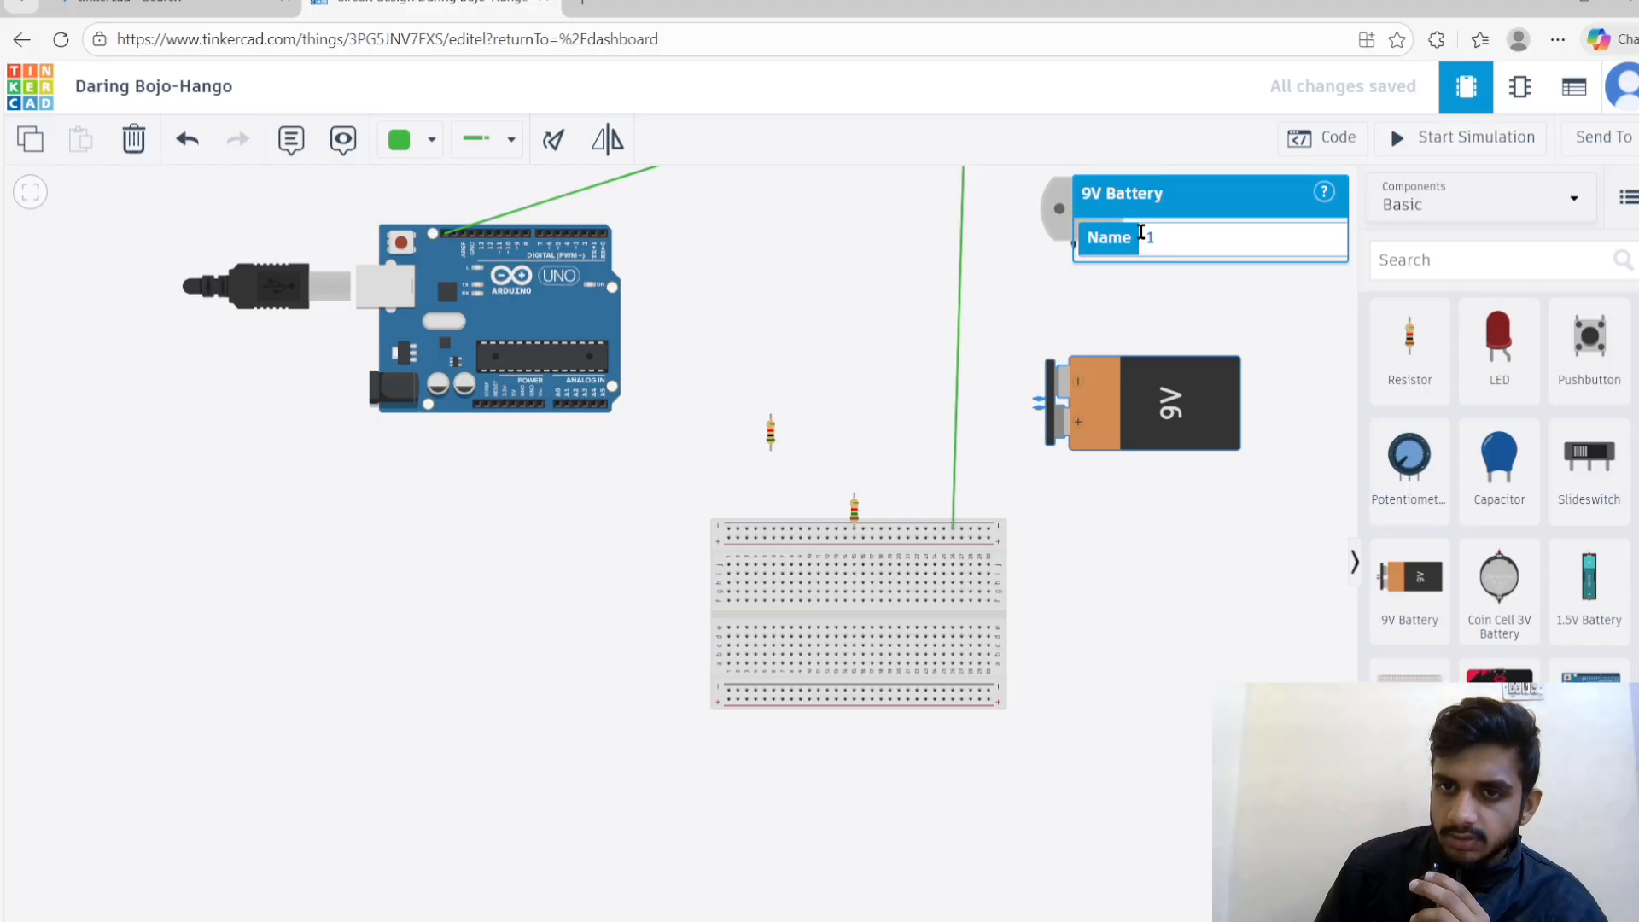
text(1)
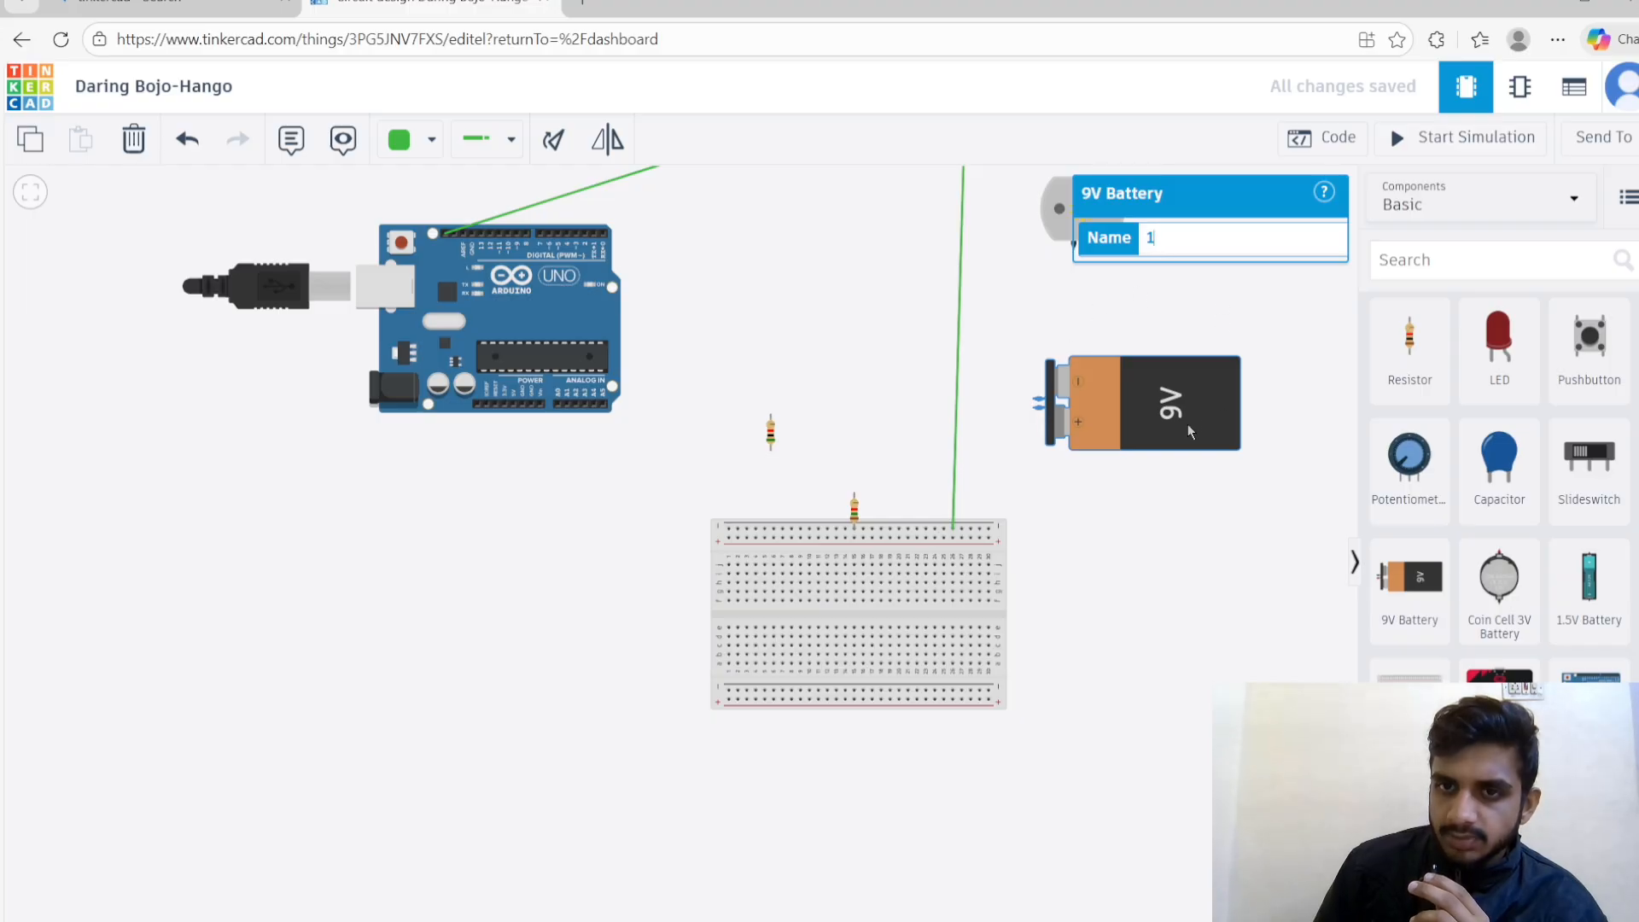
drag(1090, 474, 1077, 462)
drag(1092, 393, 1135, 741)
click(1129, 290)
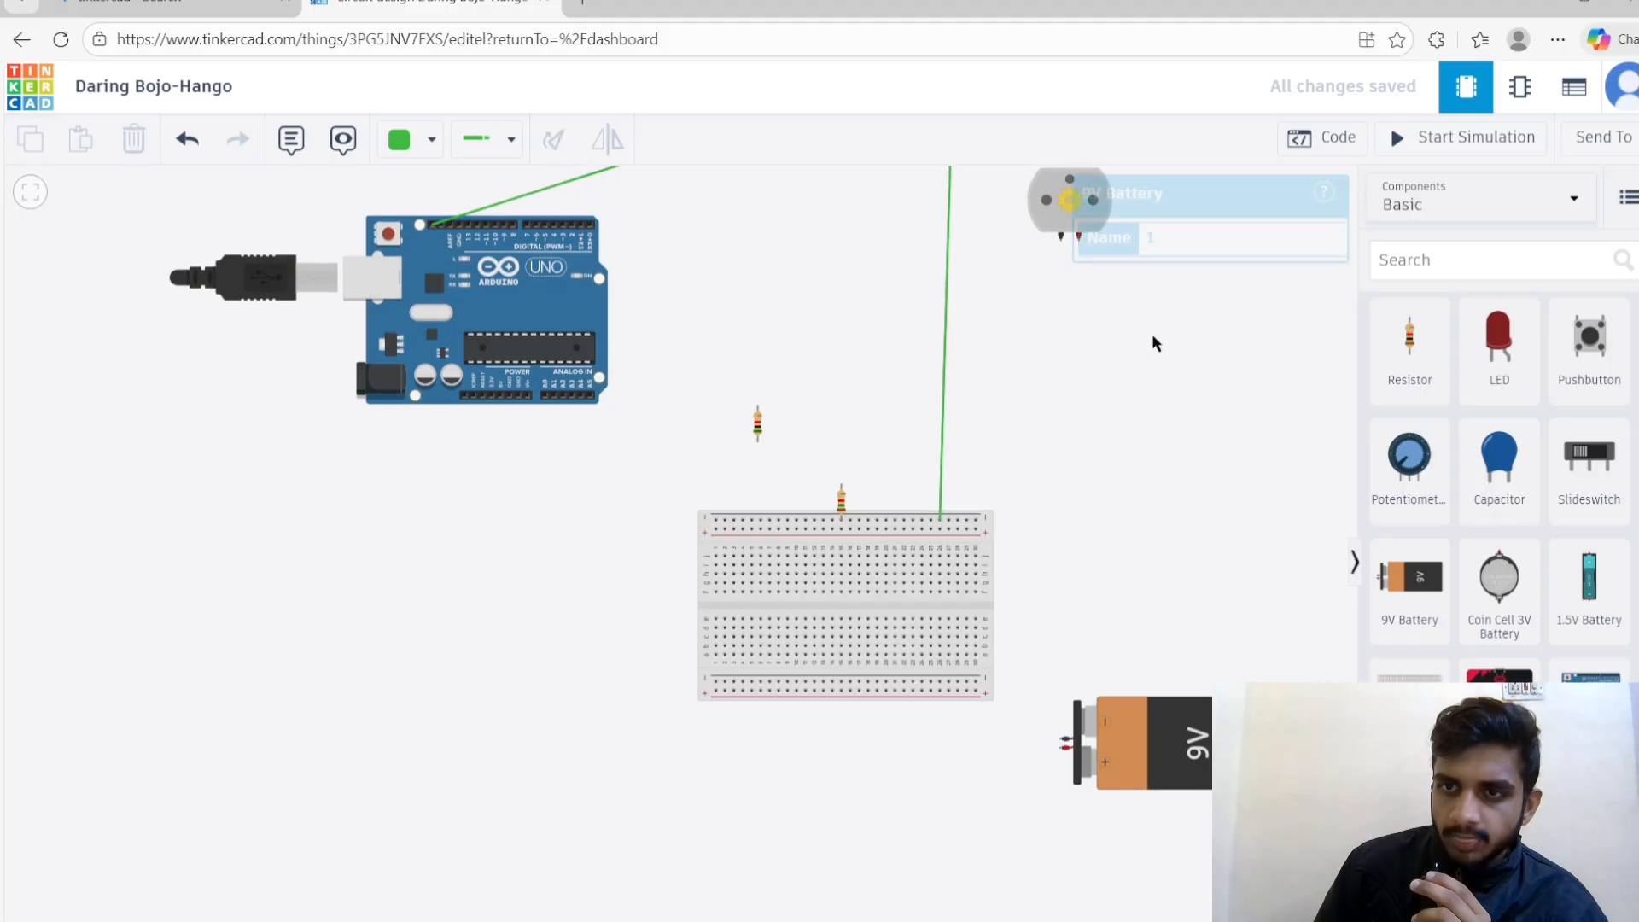
- Examine the overall circuit layout and the Arduino Uno's pin labels up close
scroll(1021, 309, up, 3)
scroll(1010, 303, down, 5)
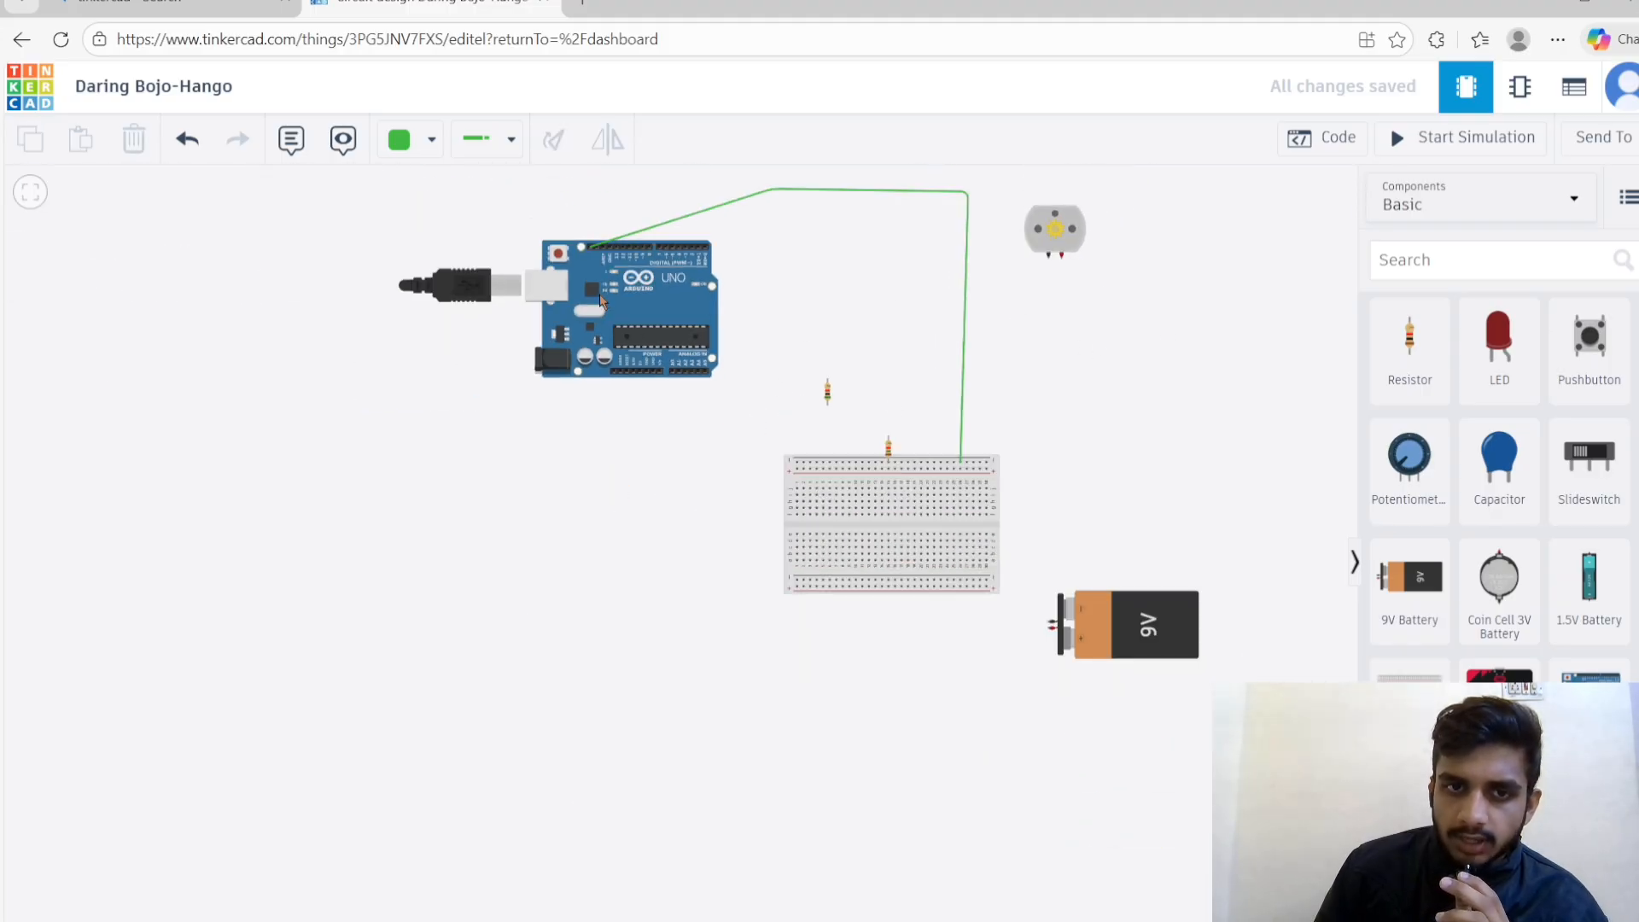
scroll(600, 299, up, 5)
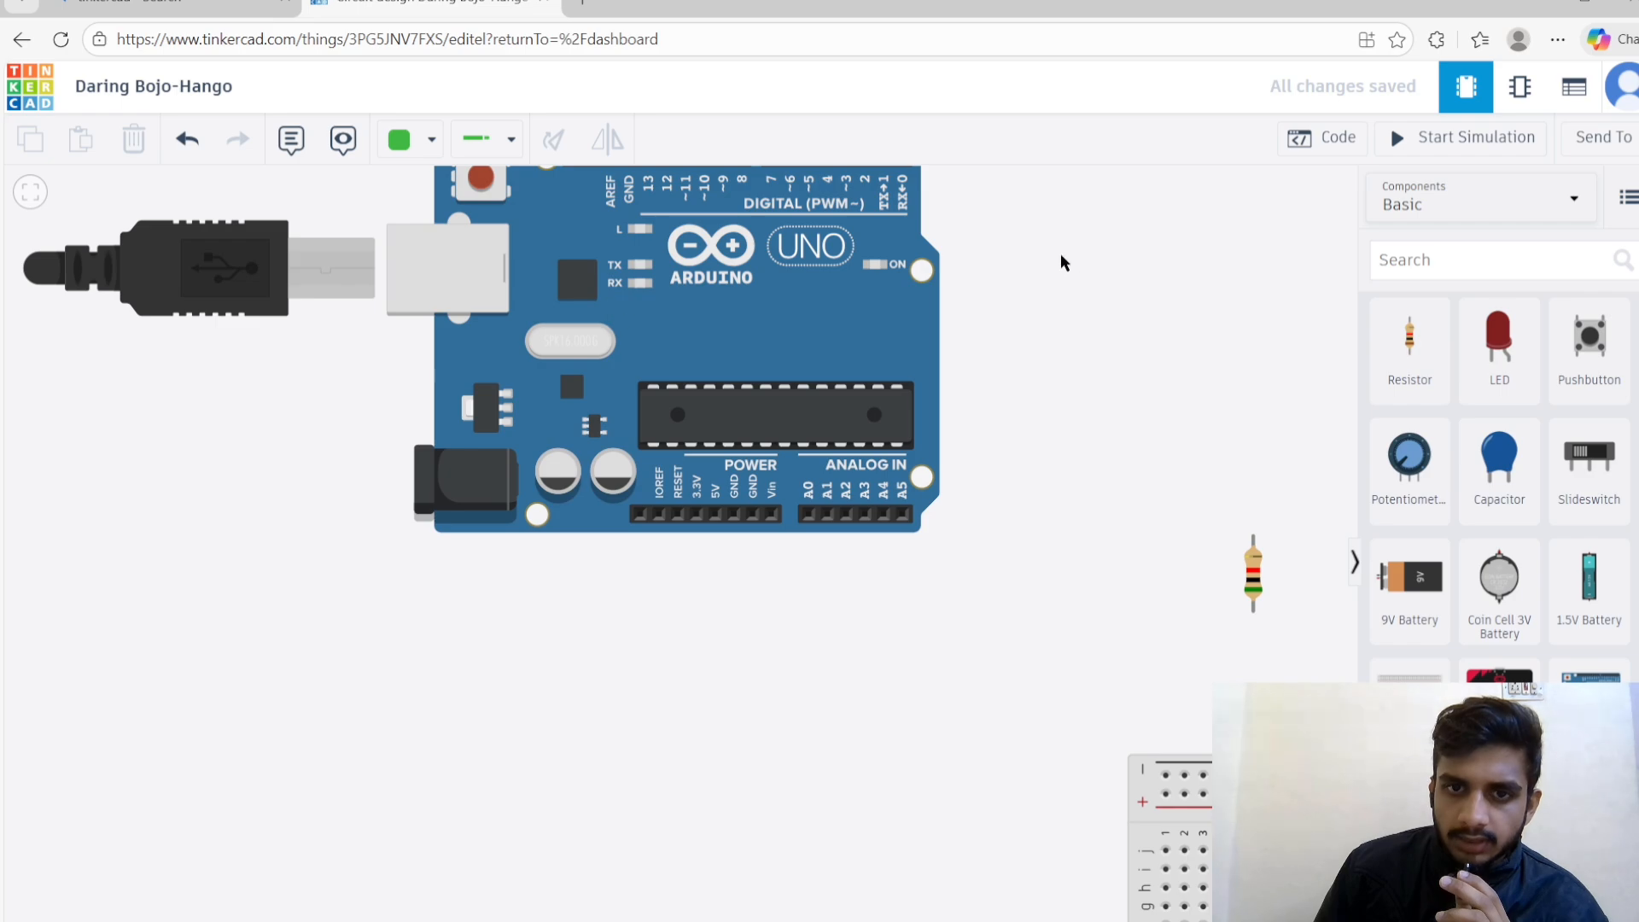
scroll(1050, 256, up, 1)
scroll(1034, 253, down, 1)
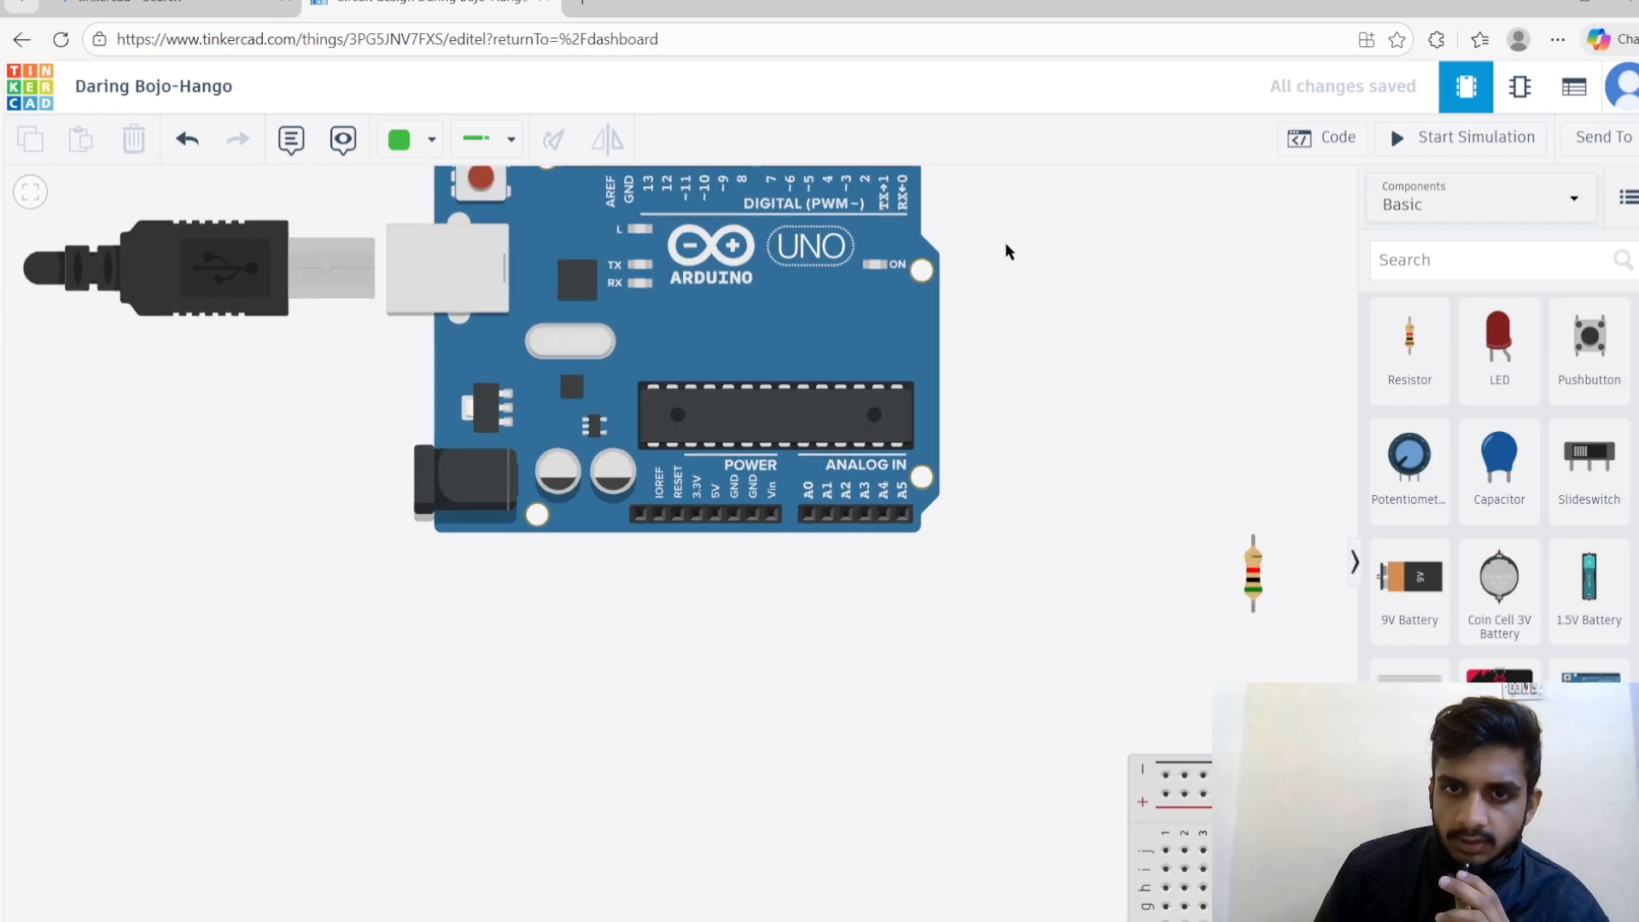
scroll(1007, 250, up, 1)
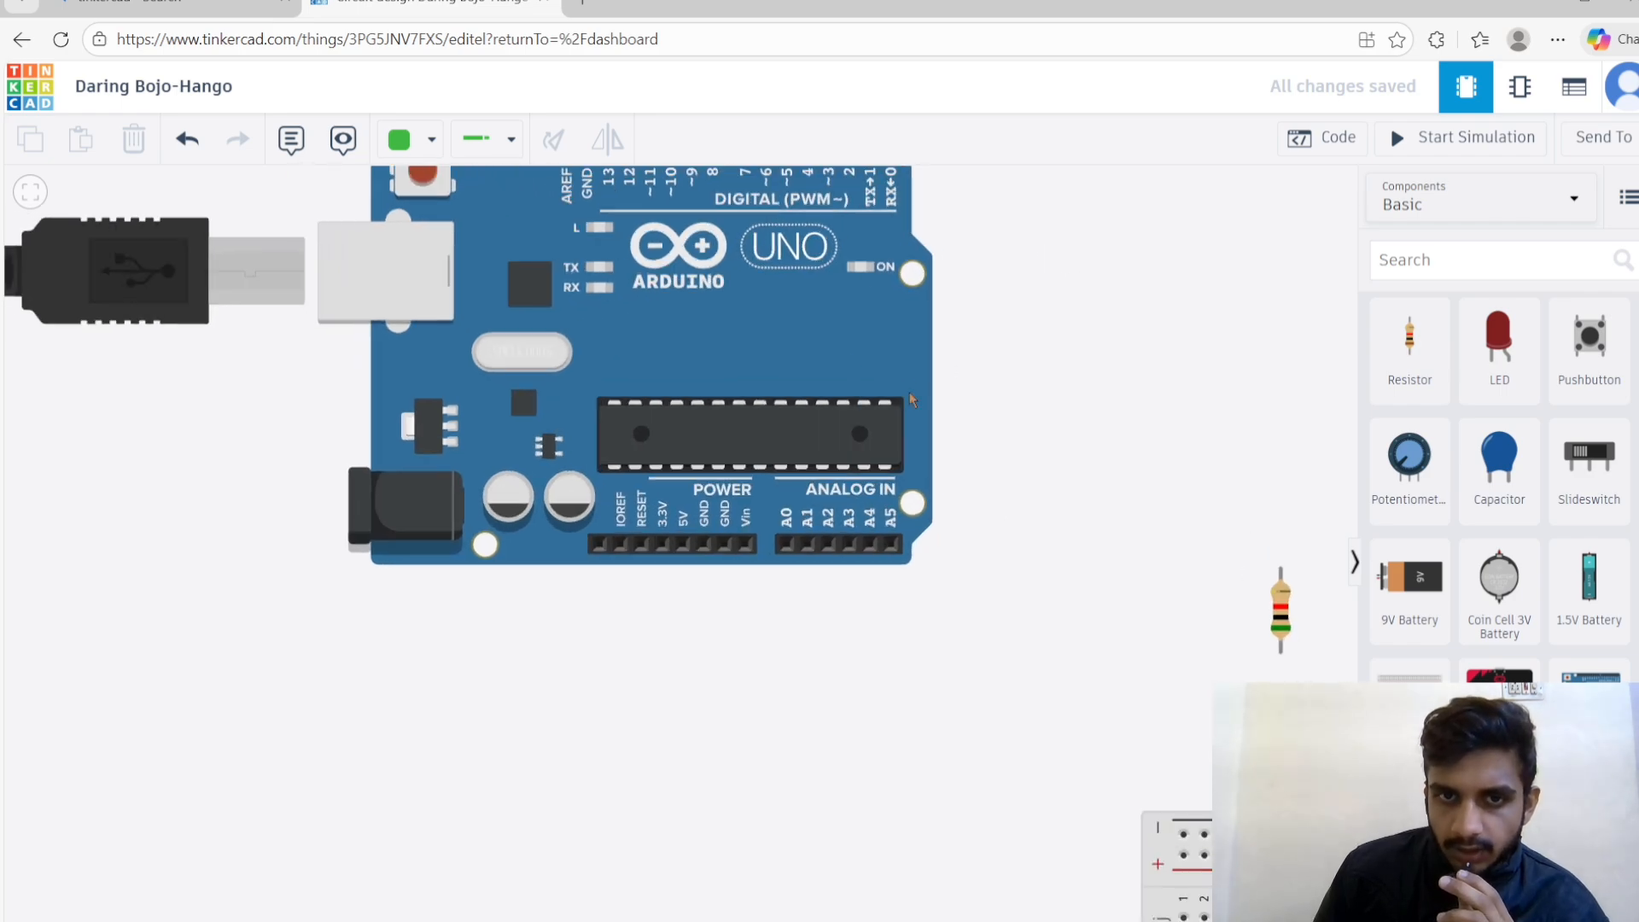